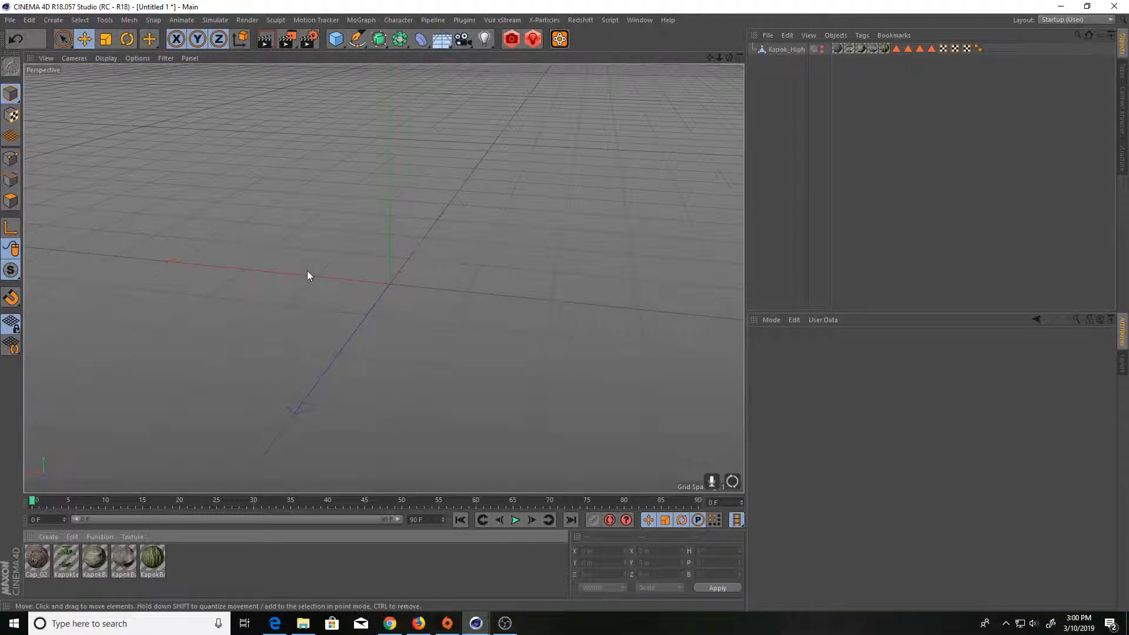
# Add a cube primitive, convert it to an editable polygon object, and switch to polygon mode
pyautogui.click(334, 44)
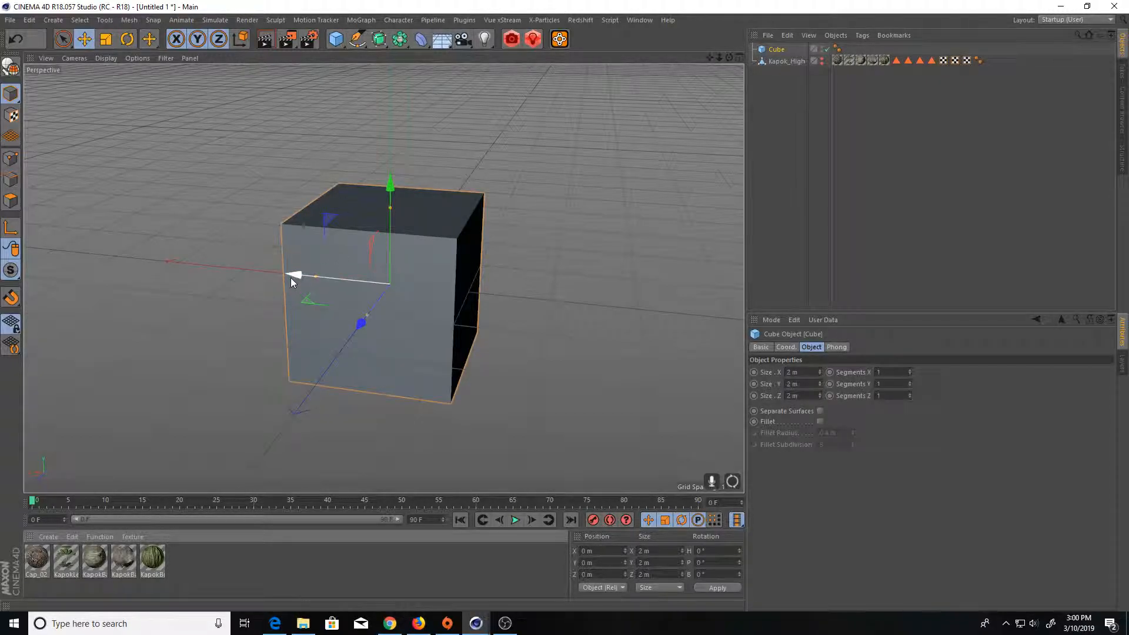
pyautogui.press('c')
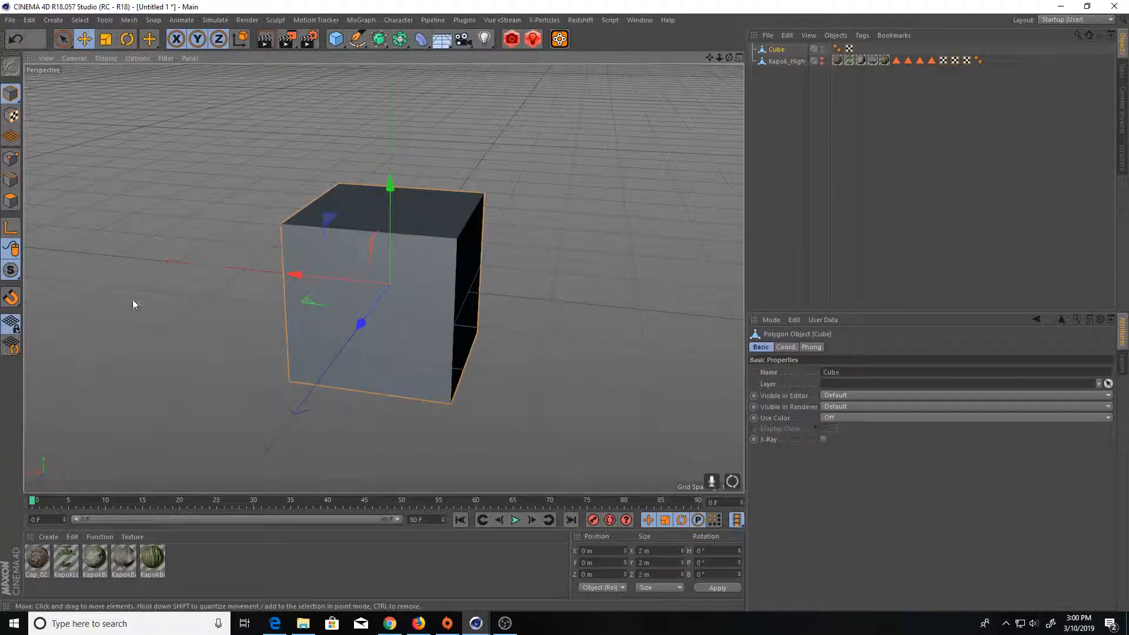
pyautogui.click(11, 201)
# Select the cube's front face and store it as a polygon selection with Set Selection
pyautogui.moveTo(323, 330)
pyautogui.keyDown('alt'); pyautogui.mouseDown()
pyautogui.moveTo(566, 328)
pyautogui.moveTo(517, 335)
pyautogui.moveTo(565, 324)
pyautogui.mouseUp(); pyautogui.keyUp('alt')
pyautogui.click(387, 314)
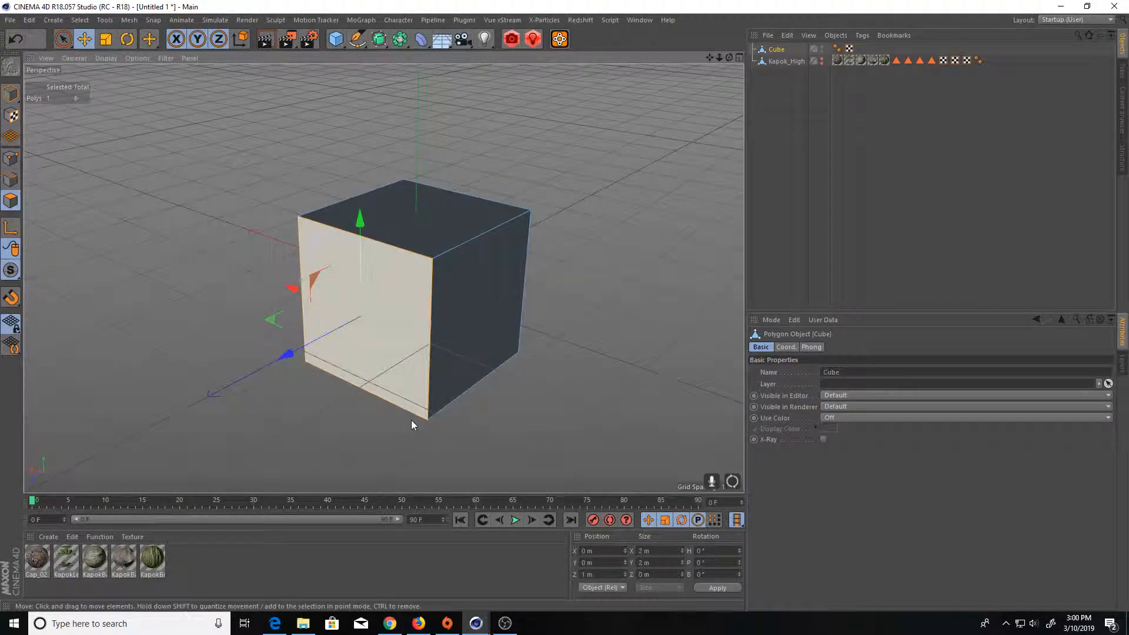
pyautogui.click(80, 20)
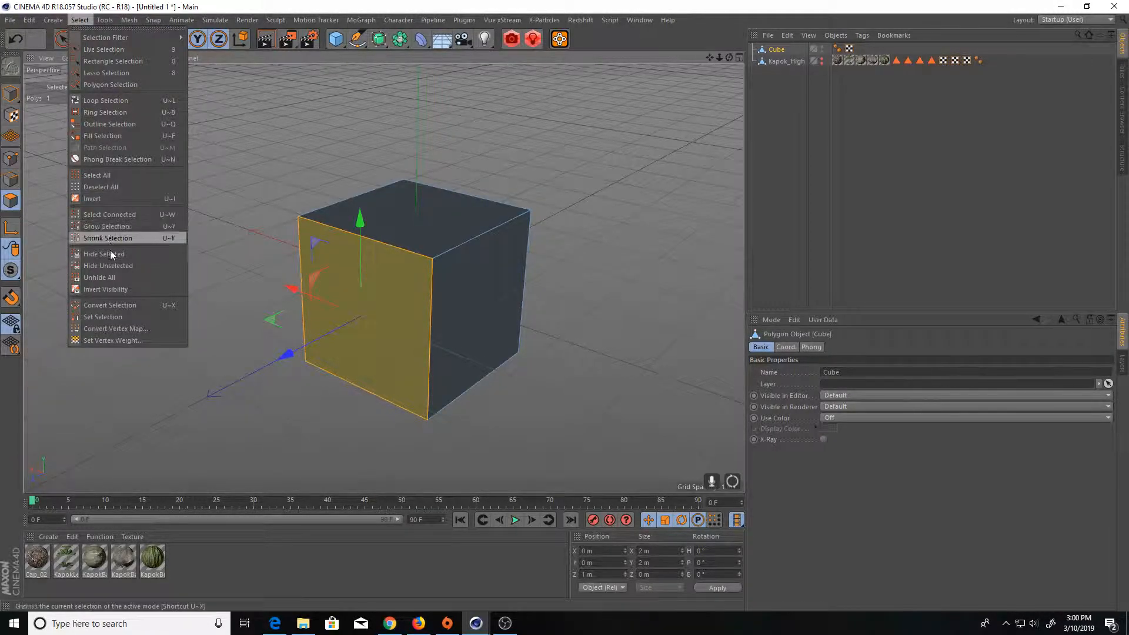
pyautogui.click(106, 317)
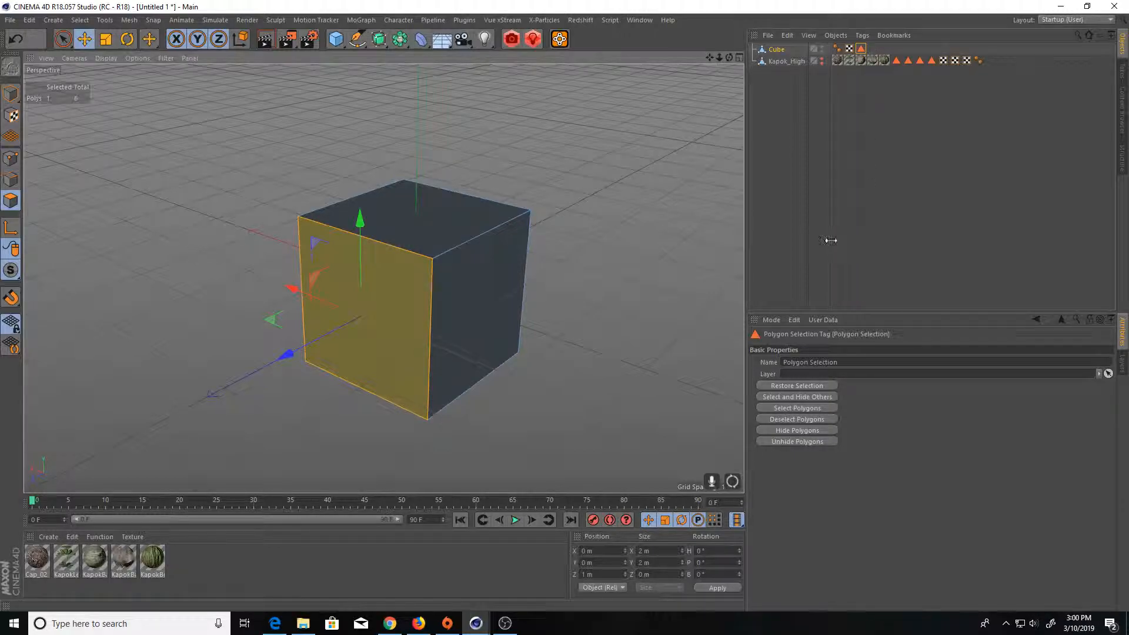
# Deselect the front face and restore it from the cube's polygon selection tag
pyautogui.keyDown('alt'); pyautogui.moveTo(608, 278); pyautogui.dragTo(521, 226, button='middle'); pyautogui.keyUp('alt')
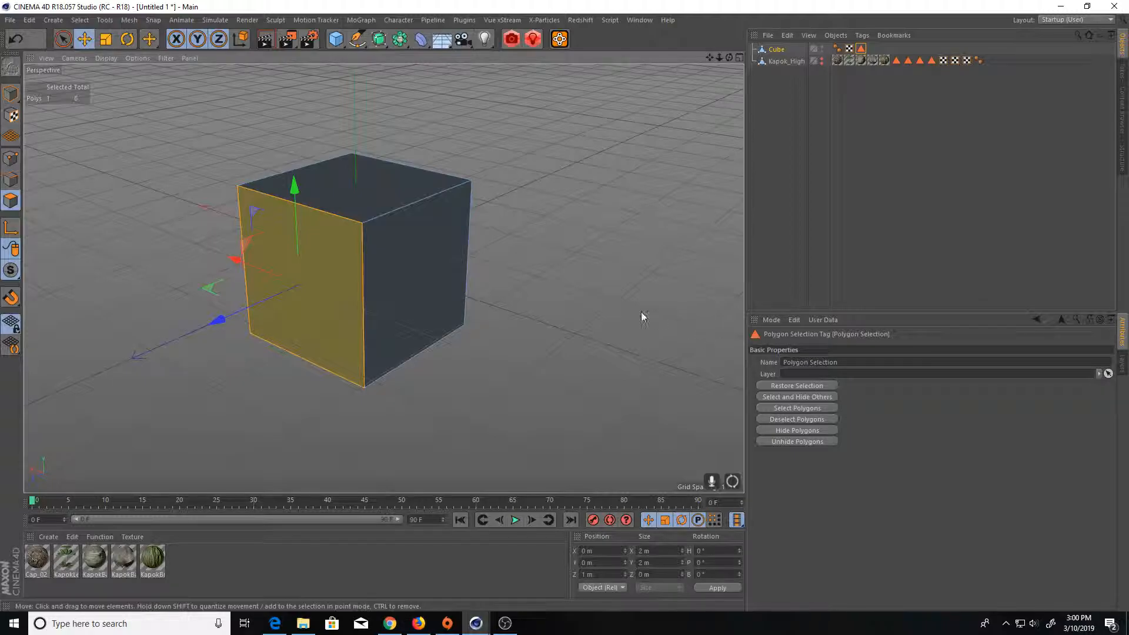
pyautogui.click(608, 151)
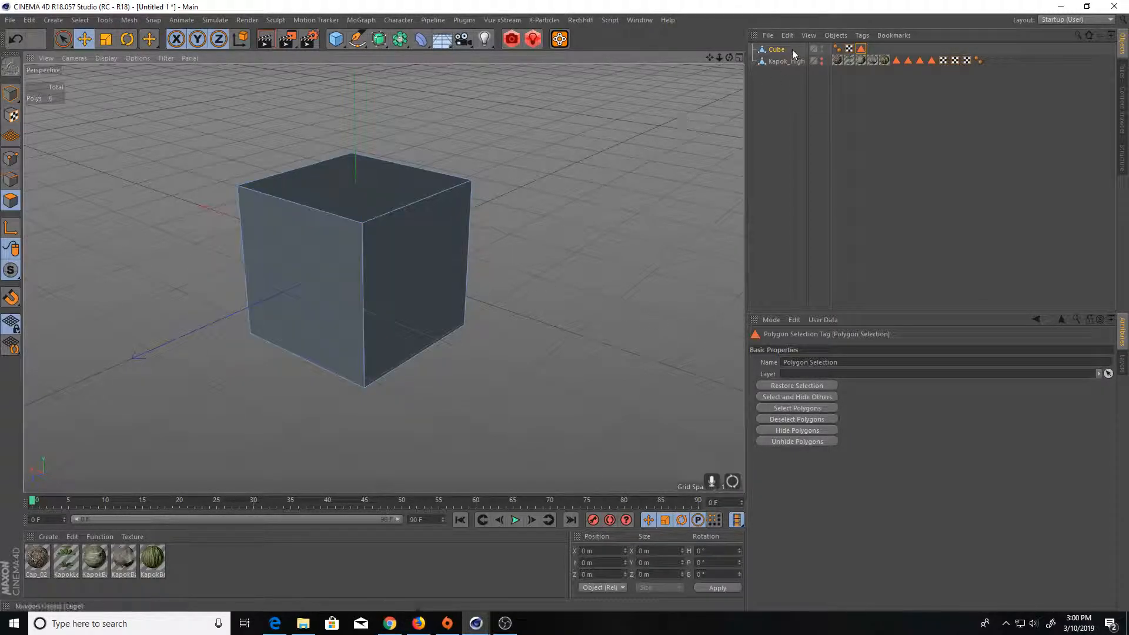
pyautogui.click(824, 386)
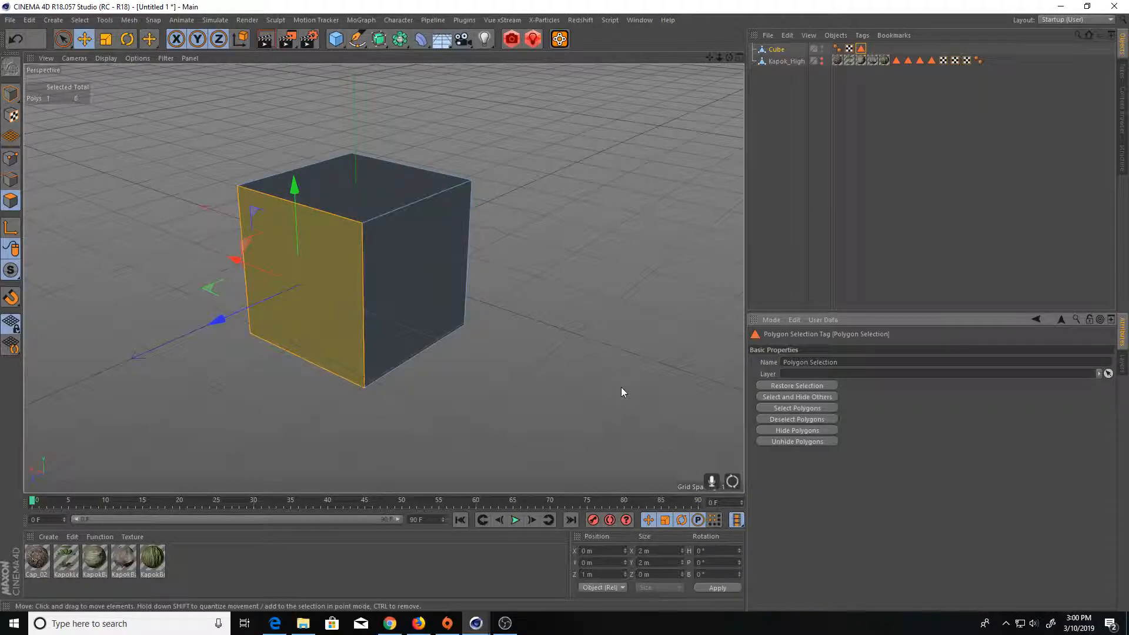
# Isolate the stored front face with Select and Hide Others, try Unhide All, and undo the hiding
pyautogui.click(789, 398)
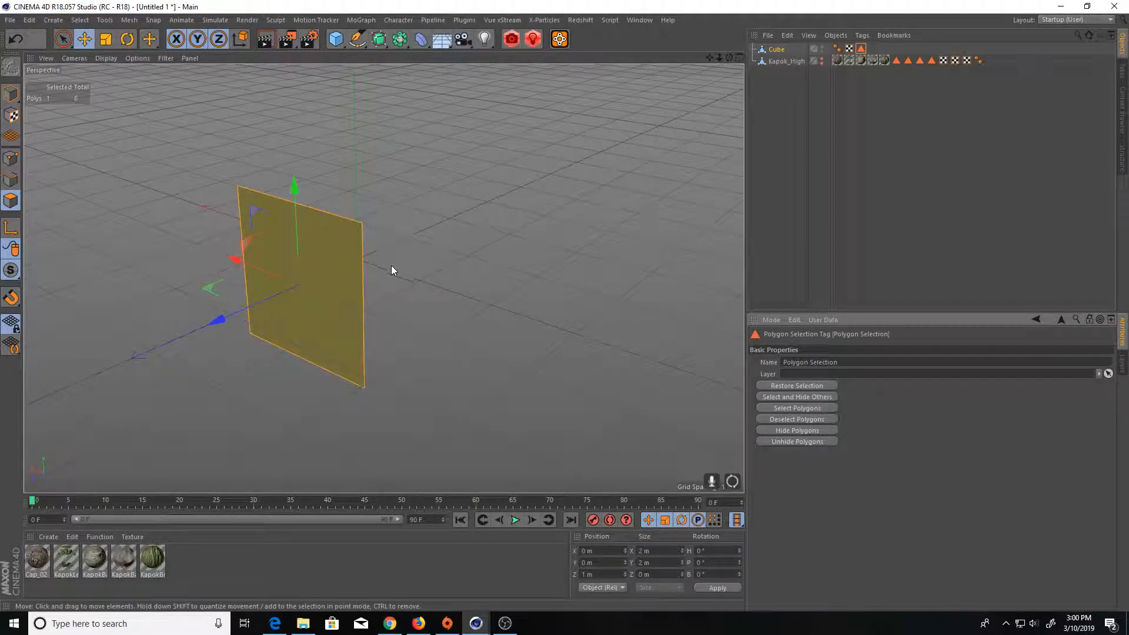
pyautogui.click(86, 21)
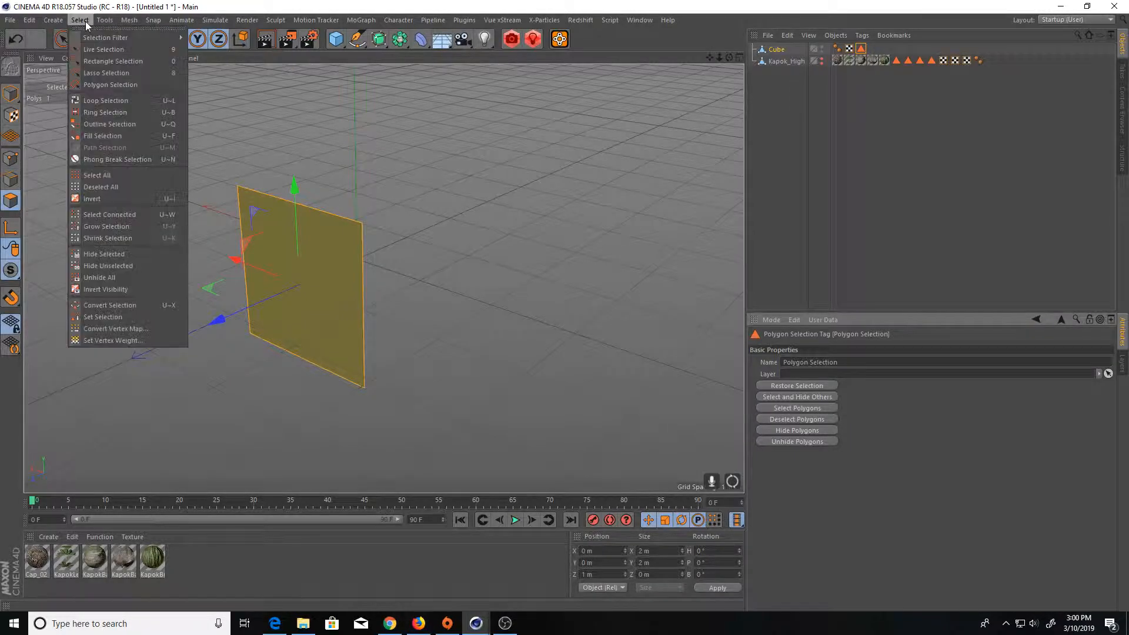
pyautogui.click(125, 276)
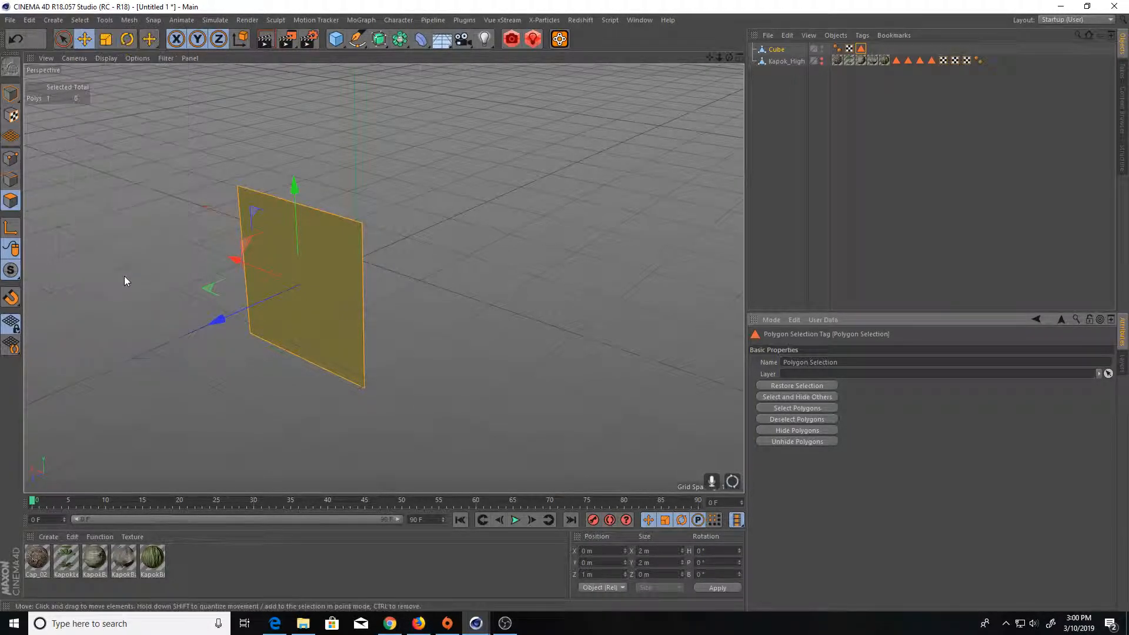
pyautogui.hotkey('ctrl', 'z')
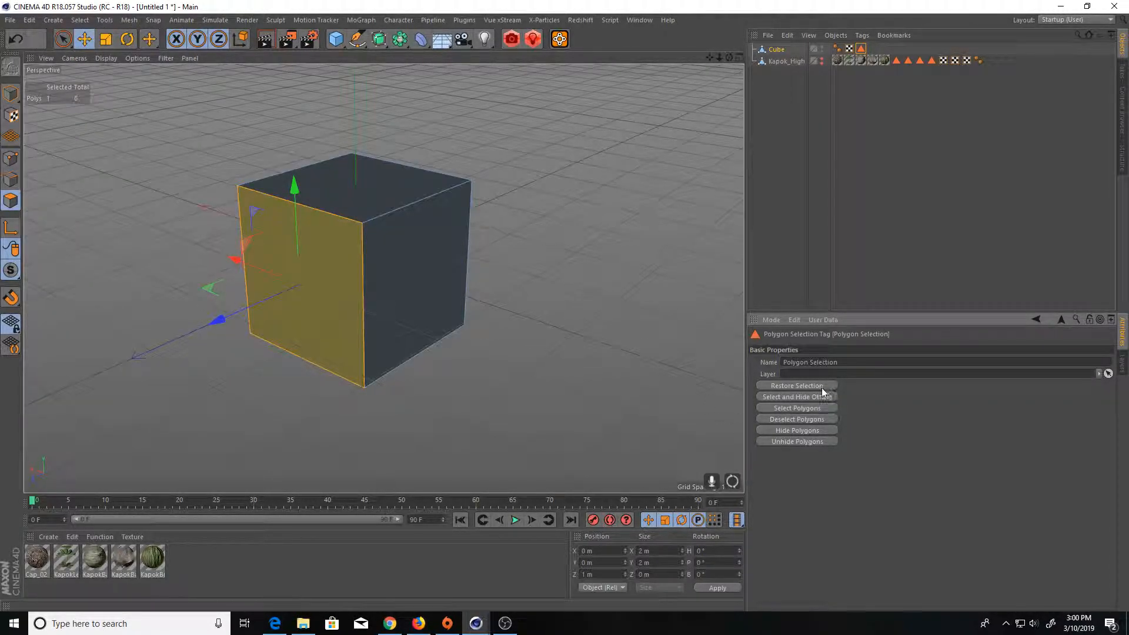
# Select the cube's side face, add the stored polygons to the selection, and restore the stored selection alone
pyautogui.click(387, 256)
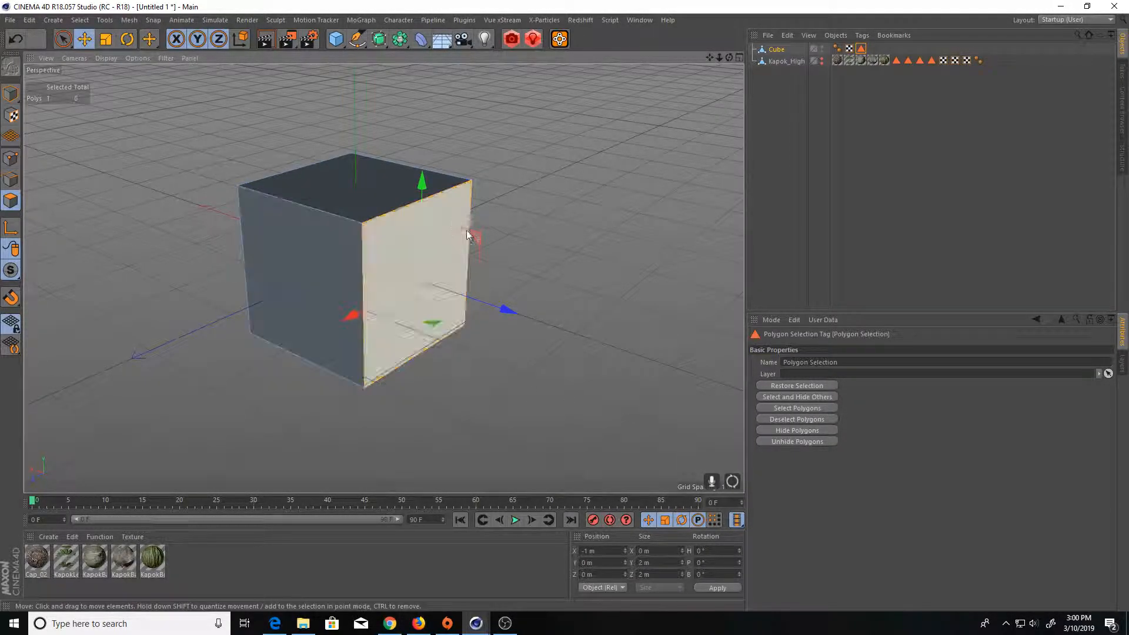
pyautogui.click(798, 409)
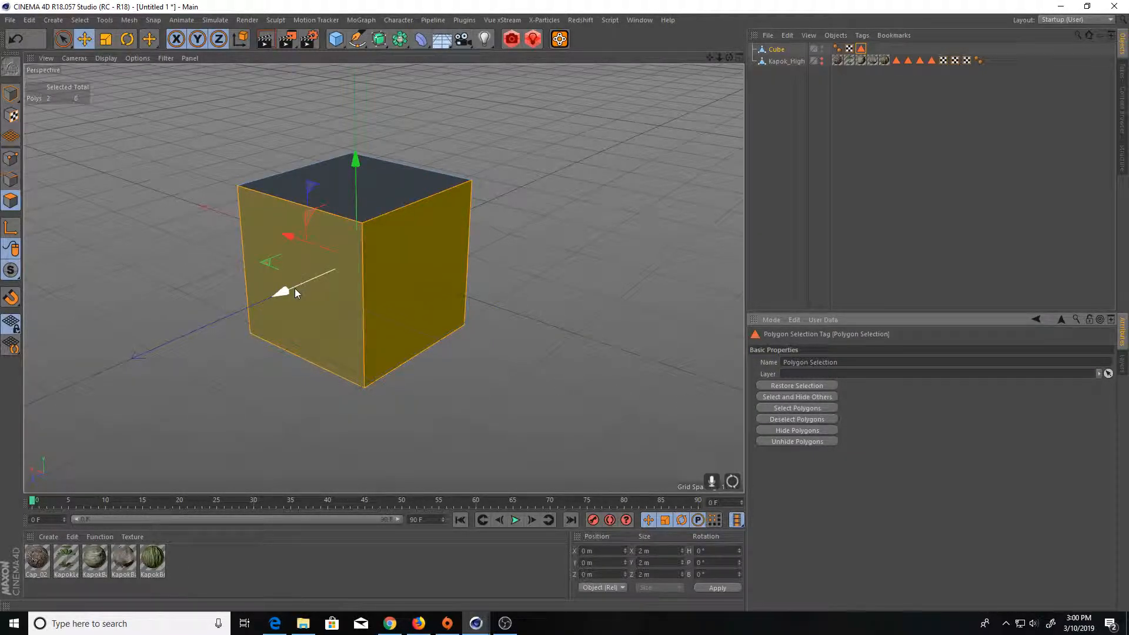
pyautogui.click(818, 386)
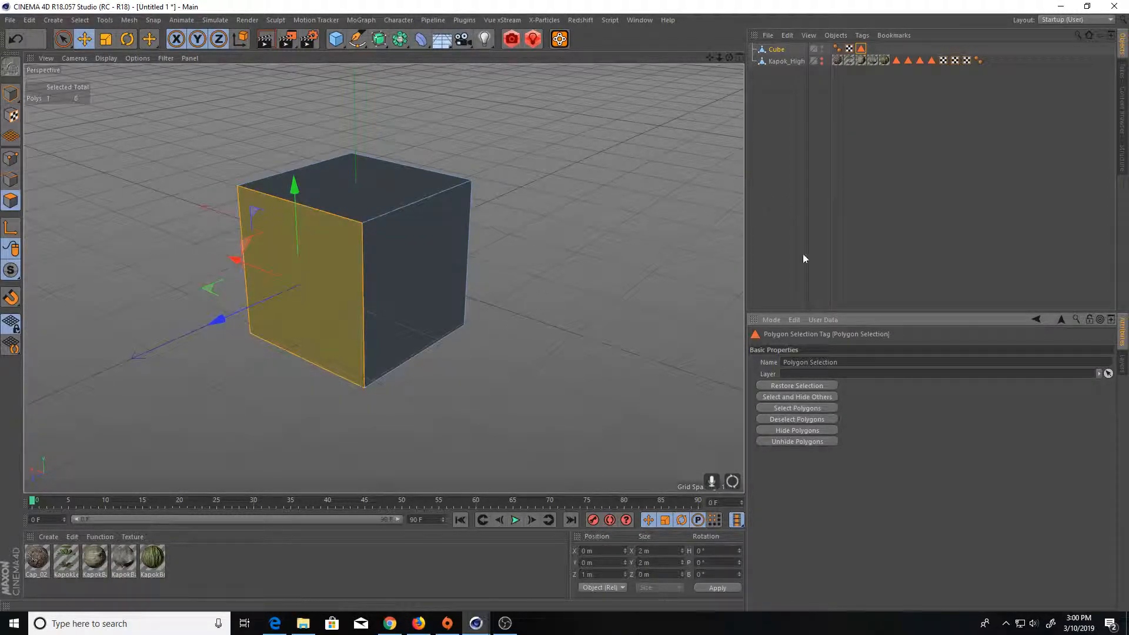
# Add the side face to the stored polygon selection, and test it by selecting the top face and restoring the selection
pyautogui.keyDown('shift'); pyautogui.click(394, 278); pyautogui.keyUp('shift')
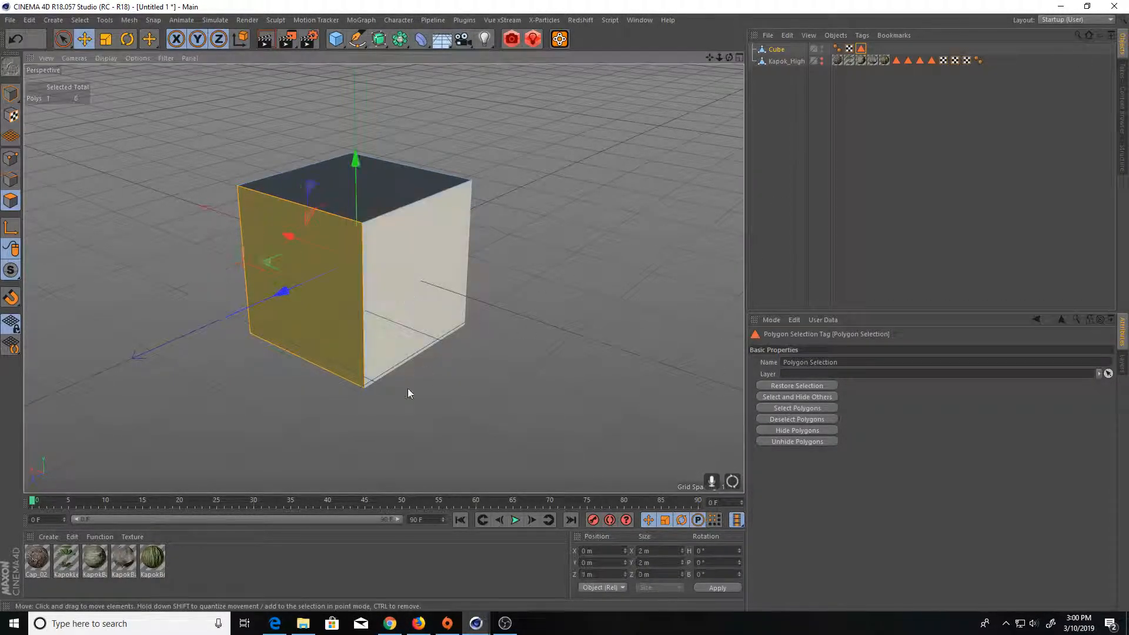
pyautogui.click(80, 19)
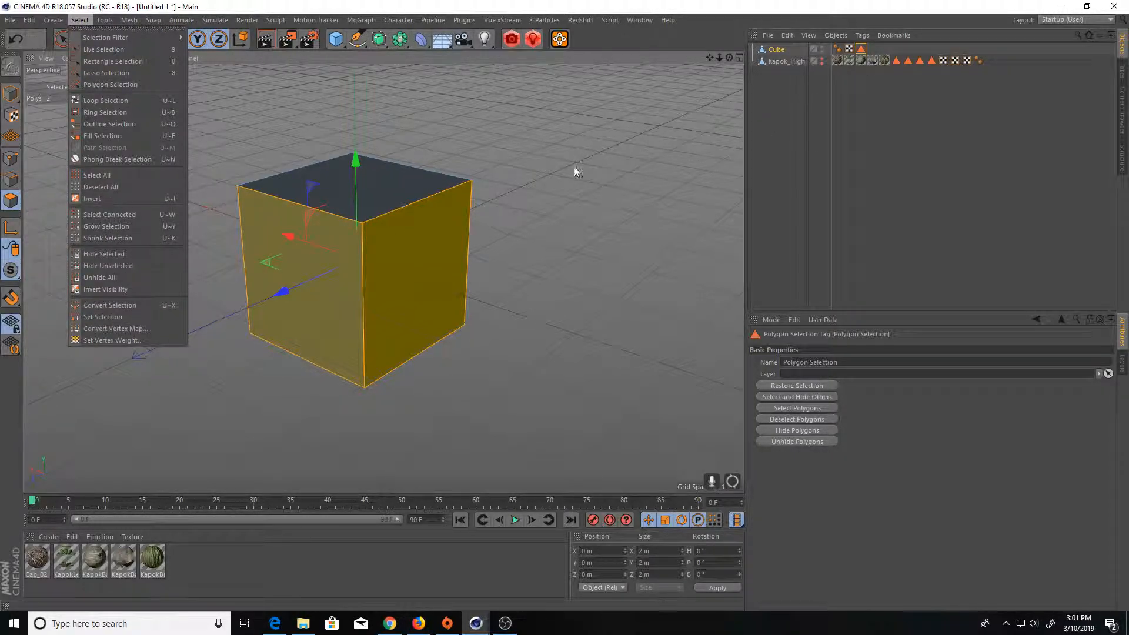
pyautogui.click(103, 317)
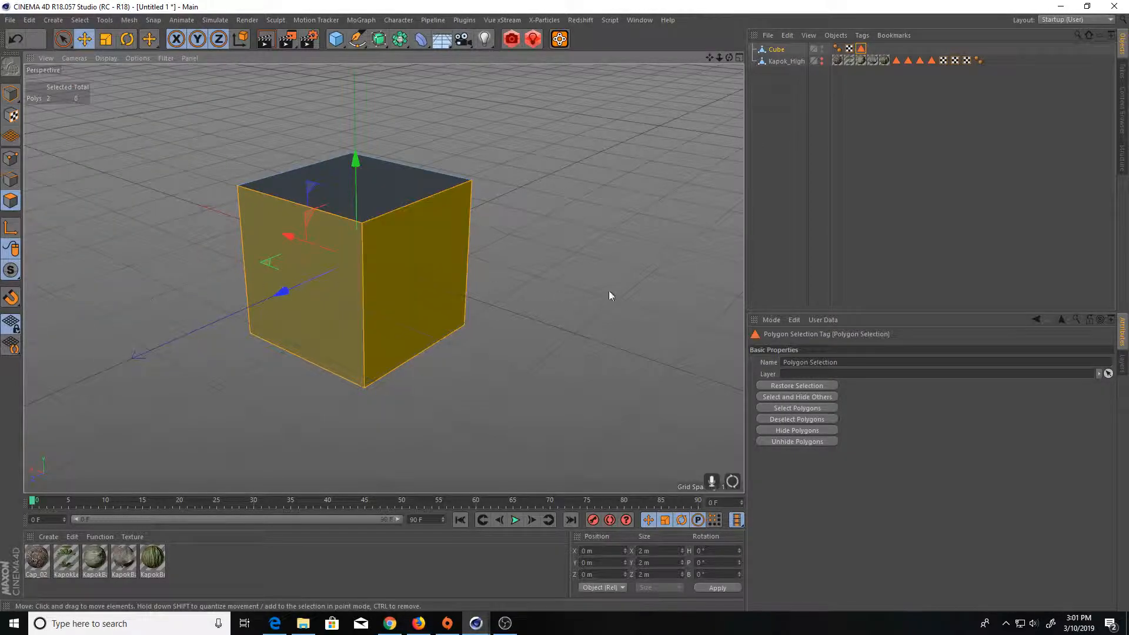
pyautogui.click(358, 198)
pyautogui.click(798, 387)
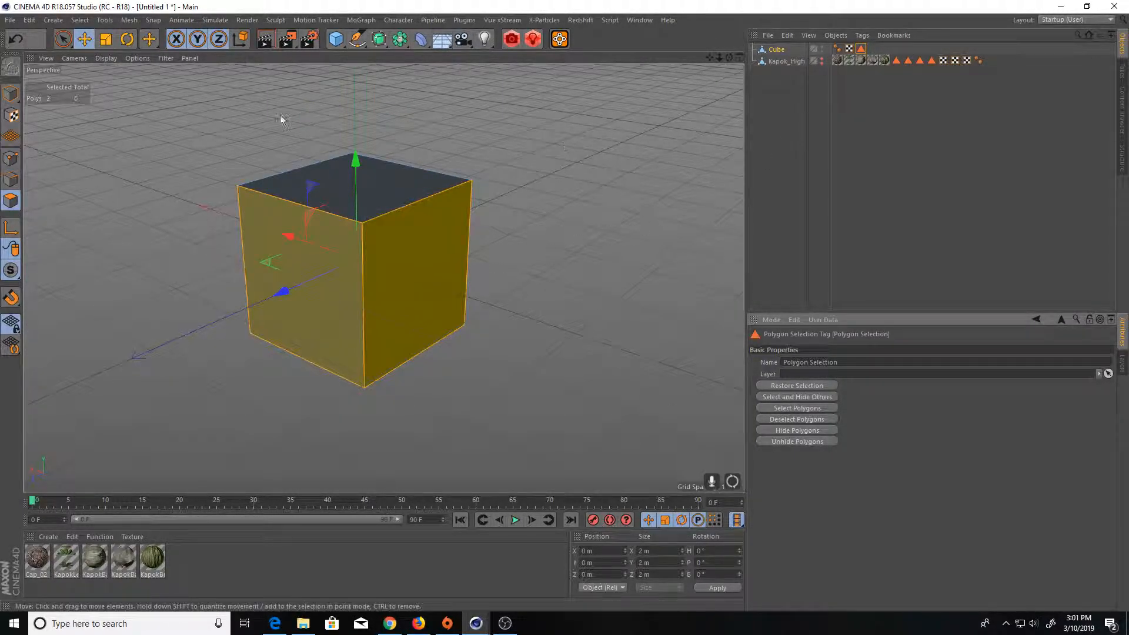
# Remove the side face from the current selection and update the stored polygon selection with Set Selection
pyautogui.keyDown('ctrl'); pyautogui.click(429, 280); pyautogui.keyUp('ctrl')
pyautogui.click(80, 19)
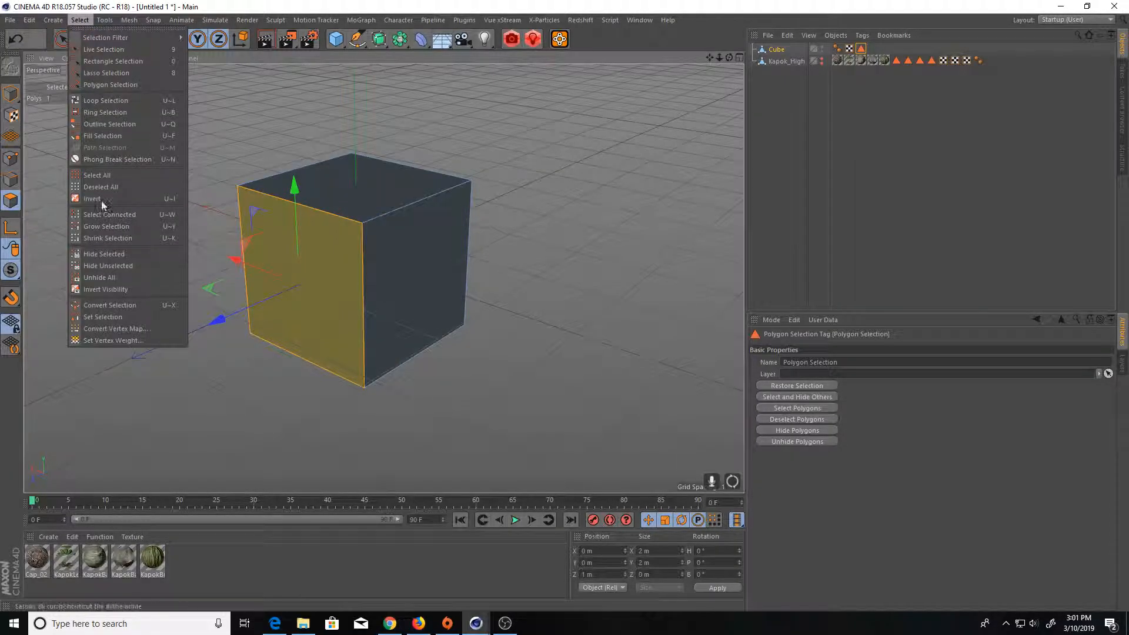
pyautogui.click(106, 317)
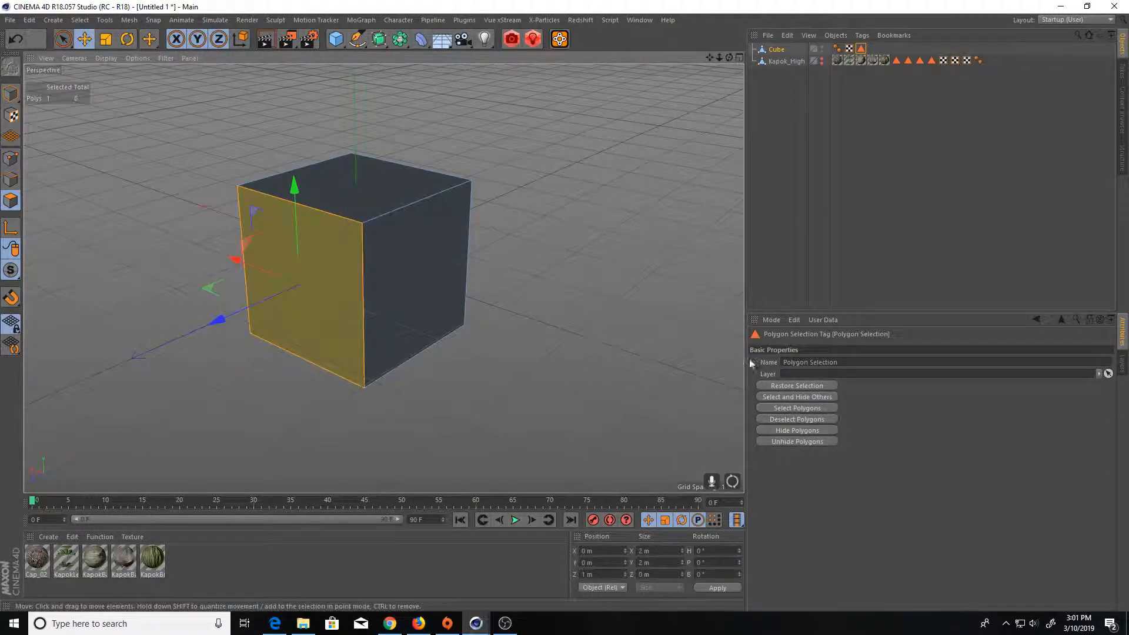
# Hide the polygons stored in the selection tag, inspect the open cube, and unhide them
pyautogui.click(793, 432)
pyautogui.keyDown('alt'); pyautogui.moveTo(572, 390); pyautogui.dragTo(492, 347); pyautogui.keyUp('alt')
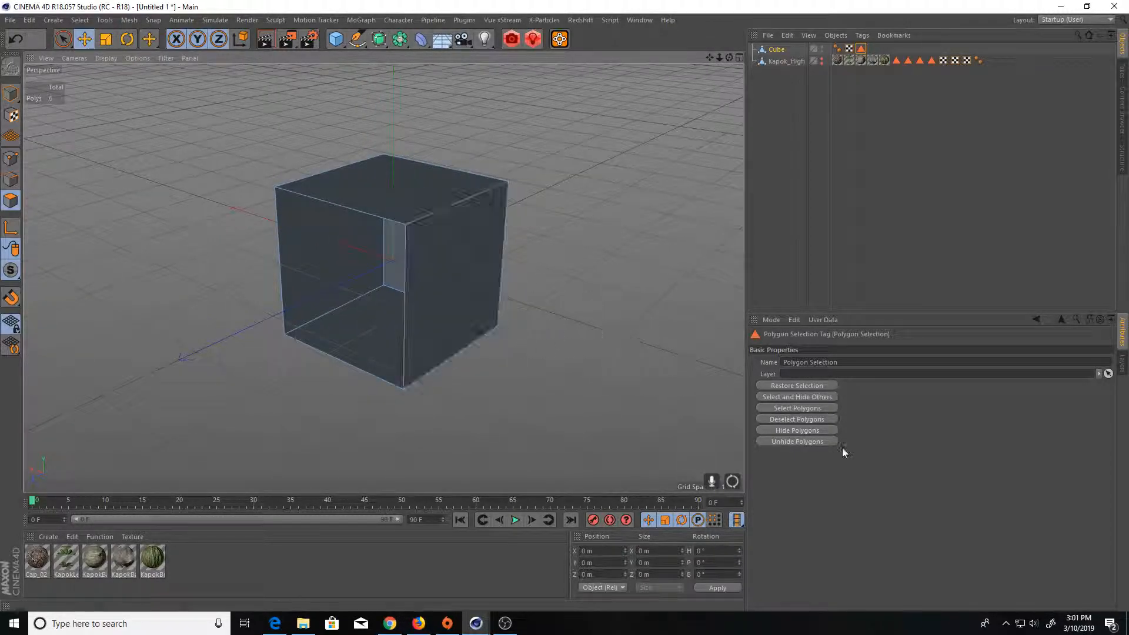
pyautogui.click(806, 442)
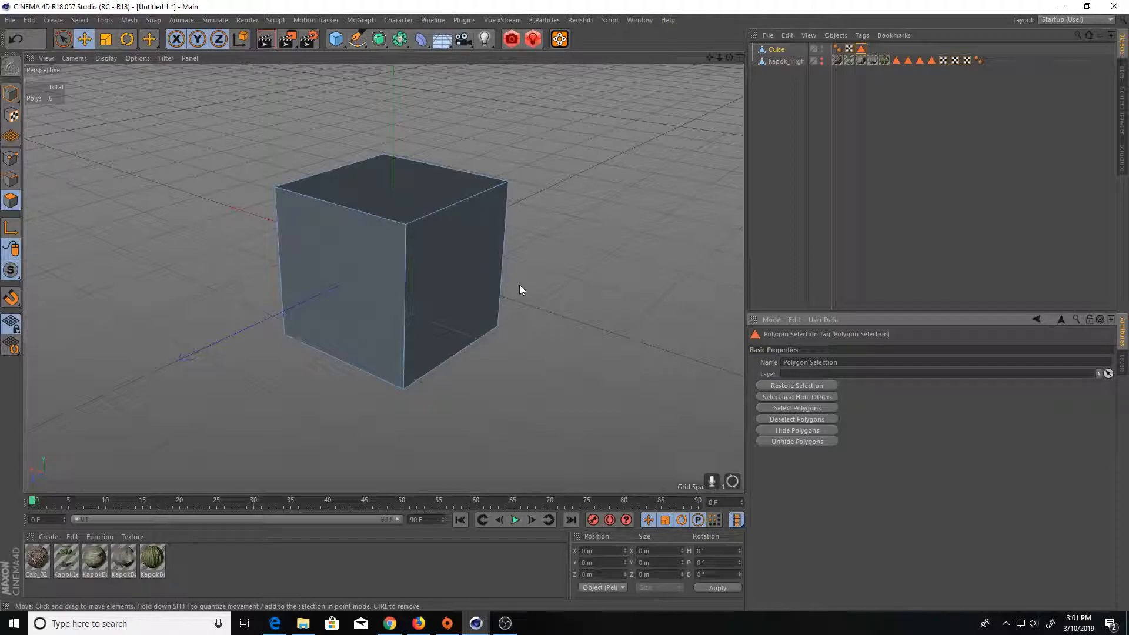
# Select the cube's side face and, with the UVW tag active, store it as a second polygon selection
pyautogui.click(460, 279)
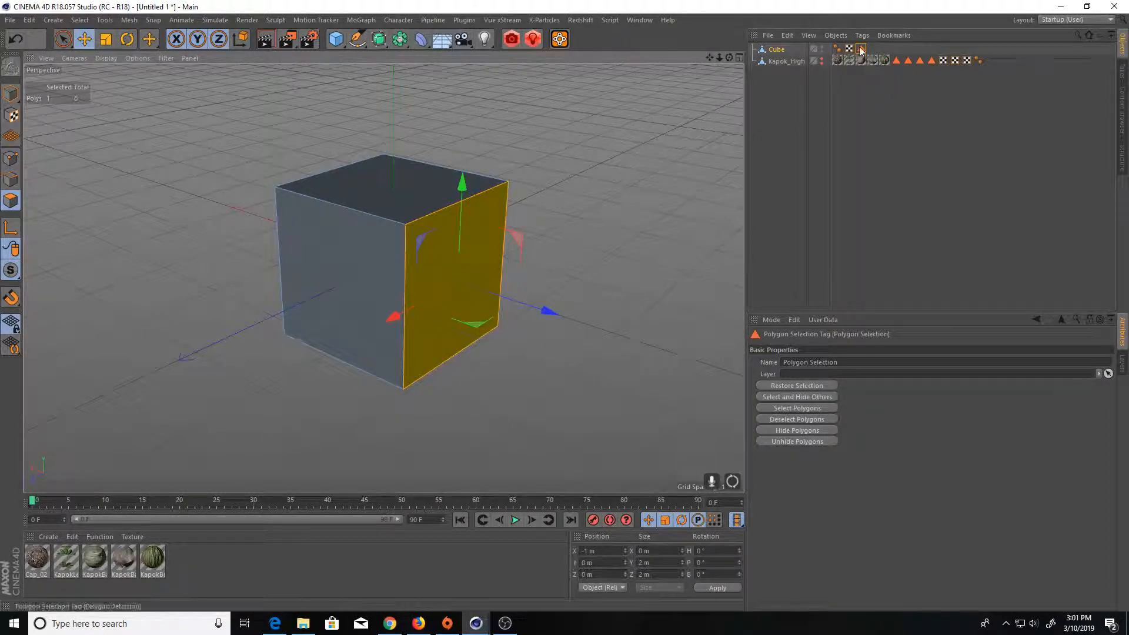
pyautogui.click(773, 116)
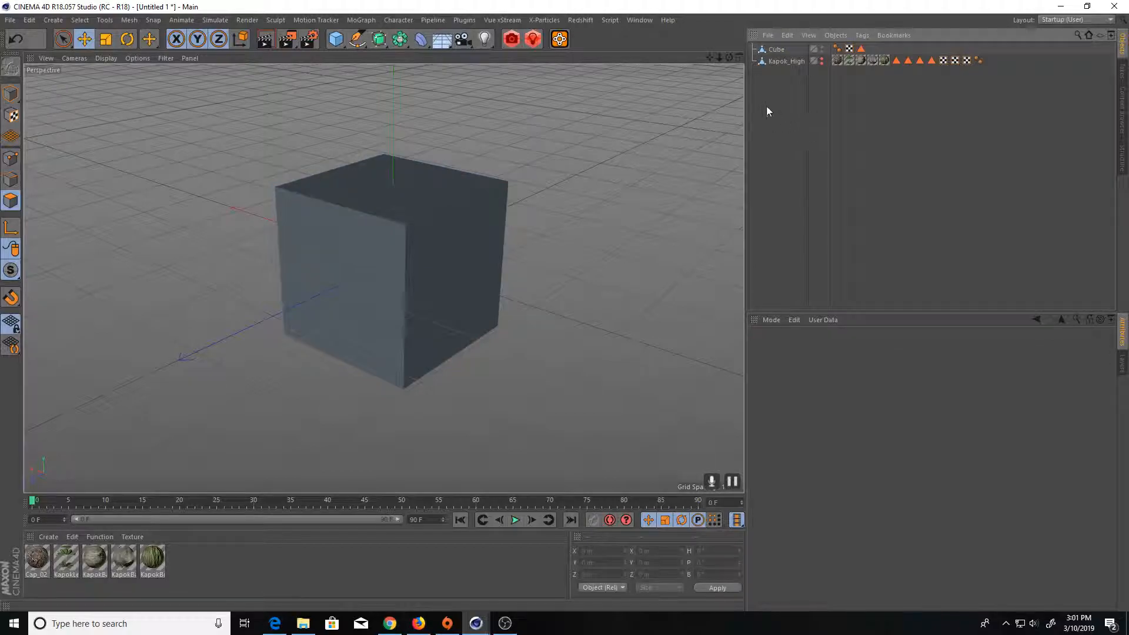
pyautogui.click(862, 49)
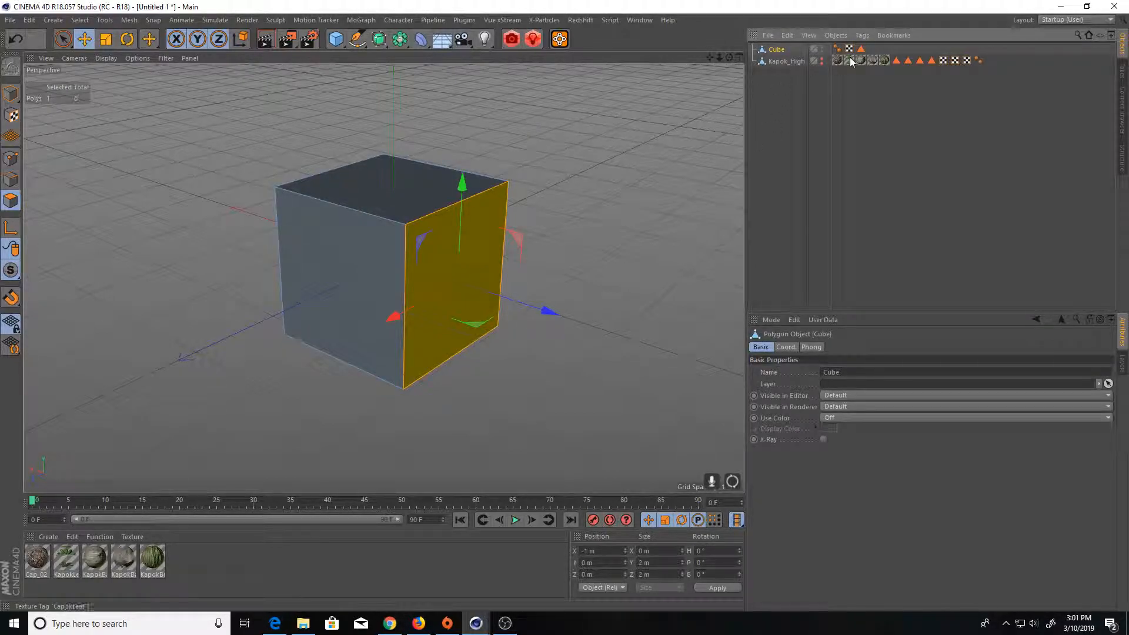
pyautogui.click(850, 50)
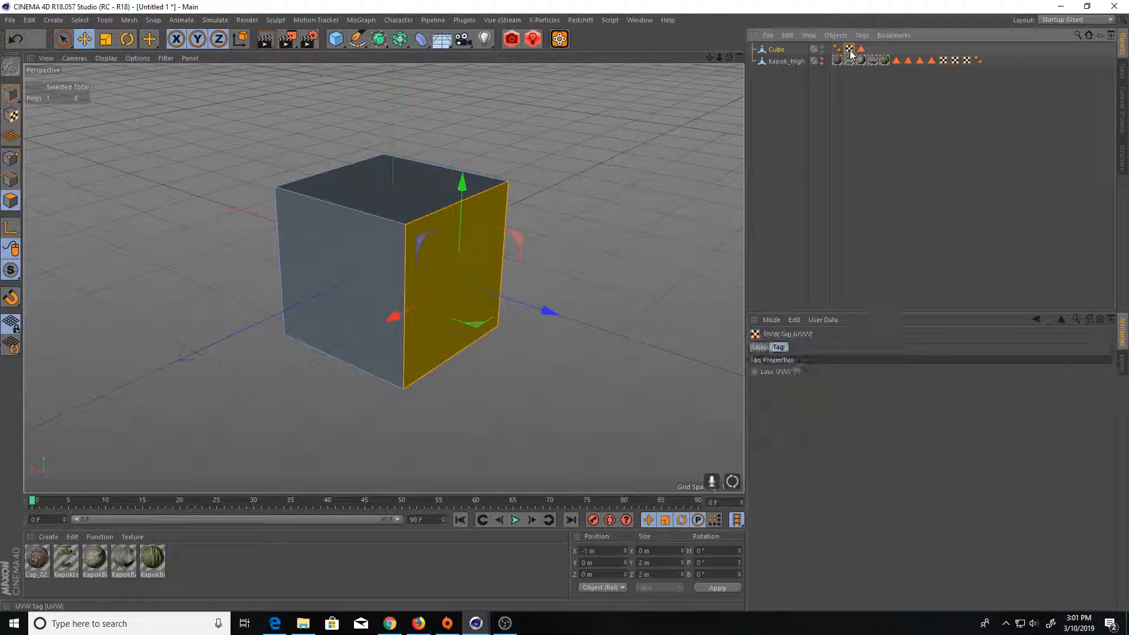
pyautogui.click(80, 20)
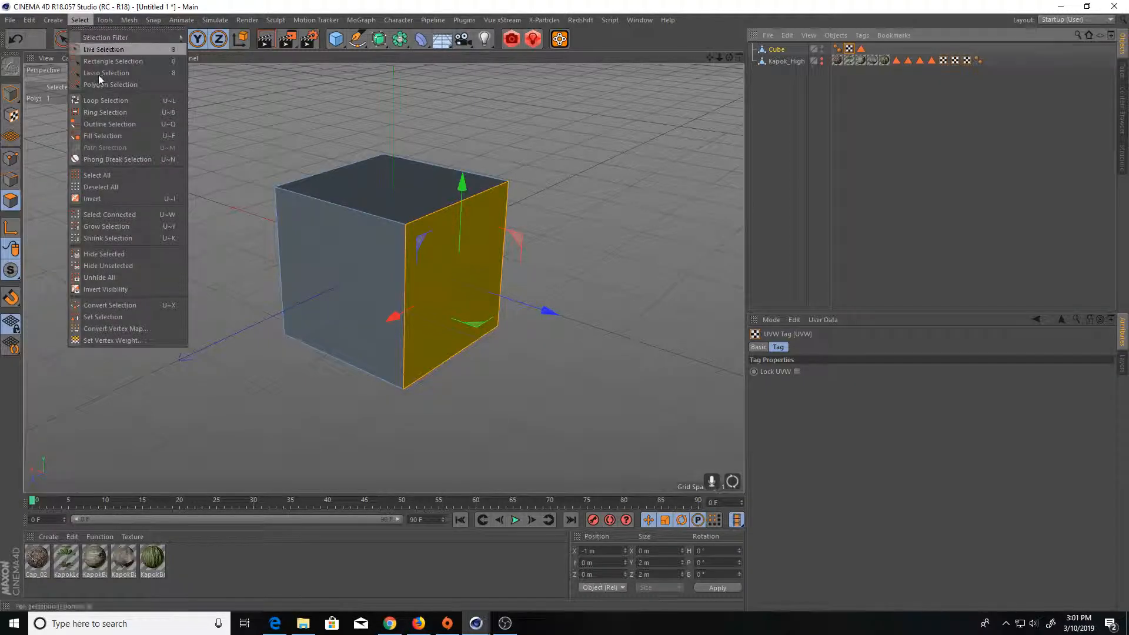
pyautogui.click(133, 318)
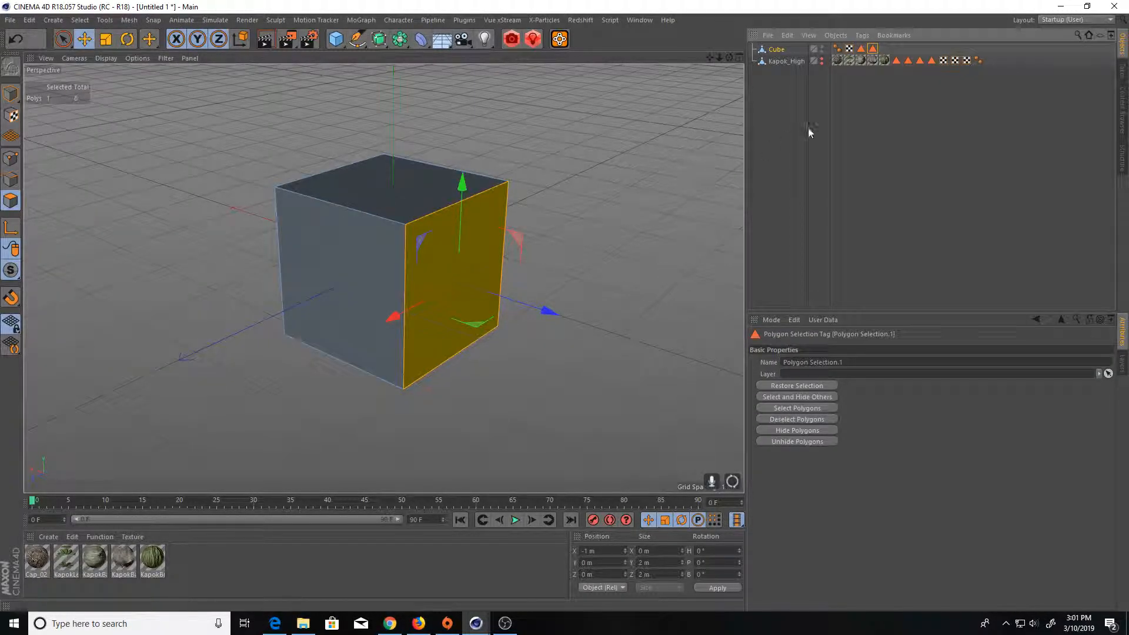
# Create a third polygon selection with the Phong tag active, and store the cube's top face in it
pyautogui.click(837, 49)
pyautogui.click(80, 19)
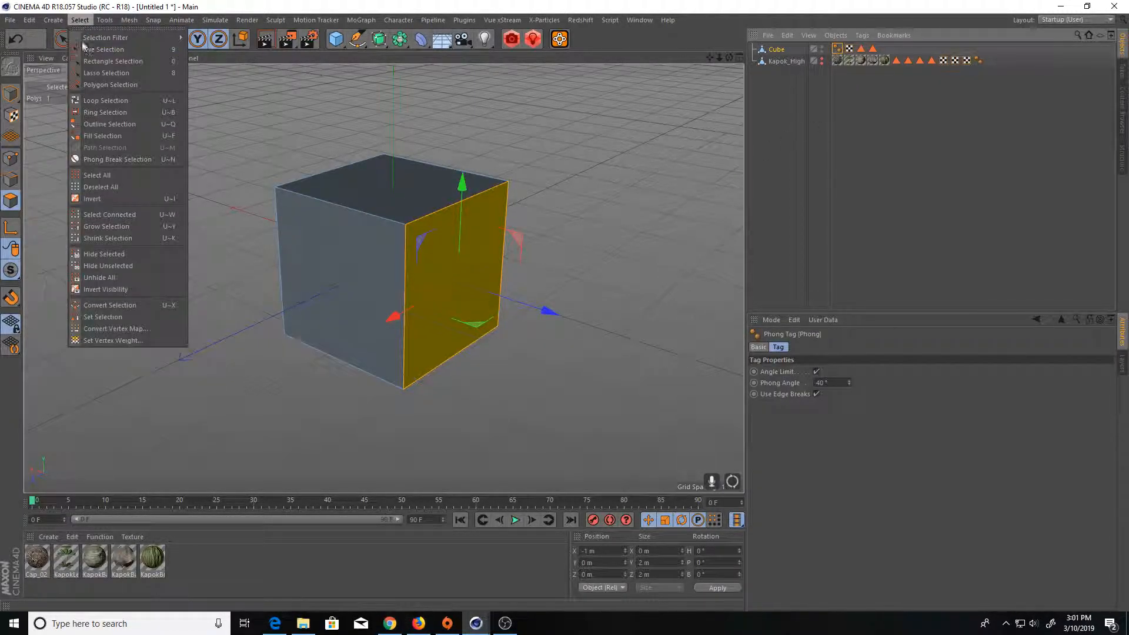
pyautogui.click(108, 315)
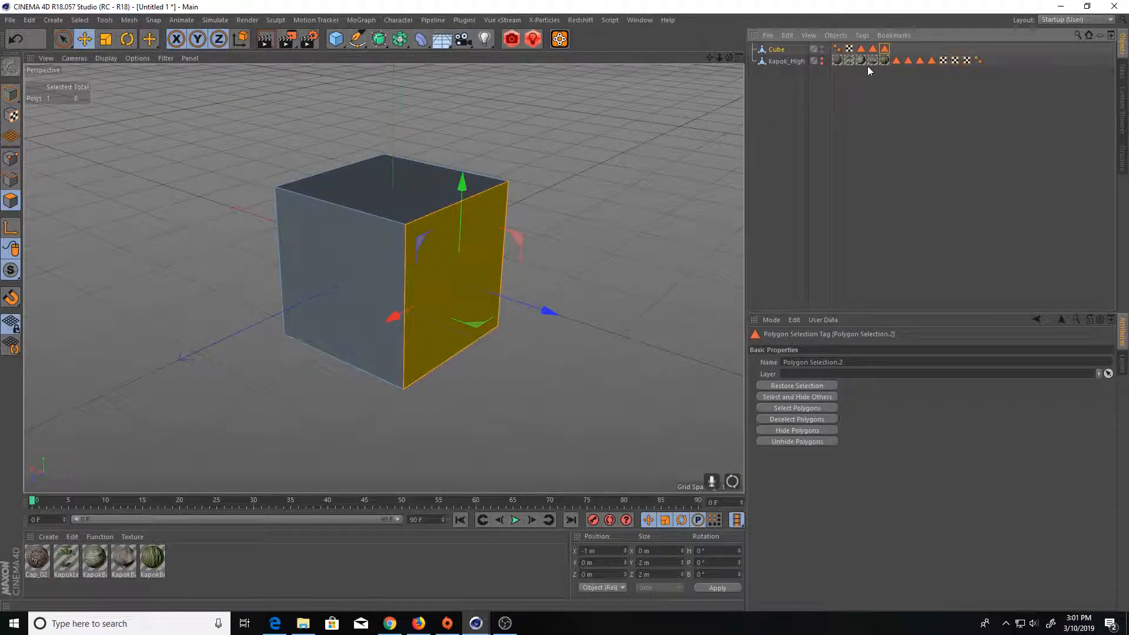
pyautogui.click(378, 202)
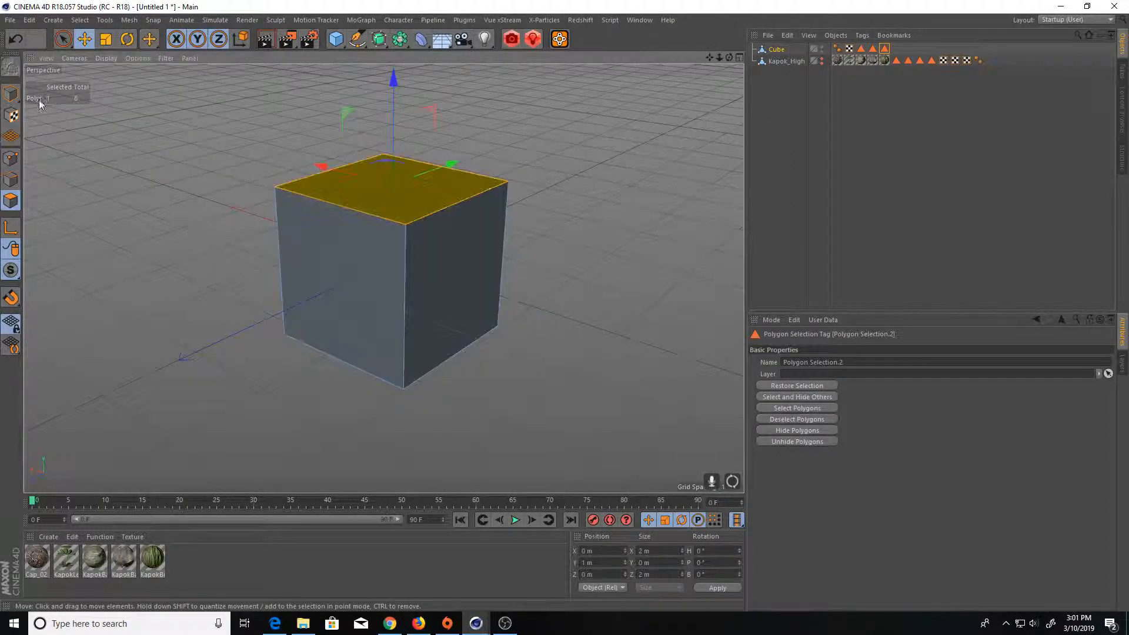
pyautogui.click(78, 20)
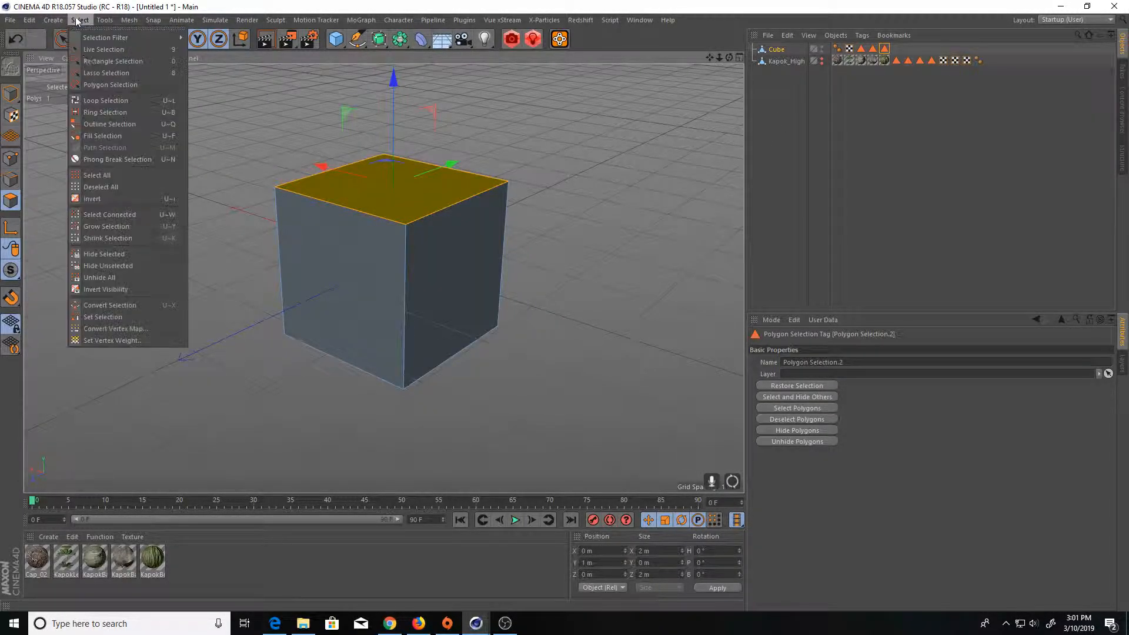
pyautogui.click(117, 315)
# Restore the side face from the second selection tag, followed by the front face from the first one
pyautogui.click(873, 49)
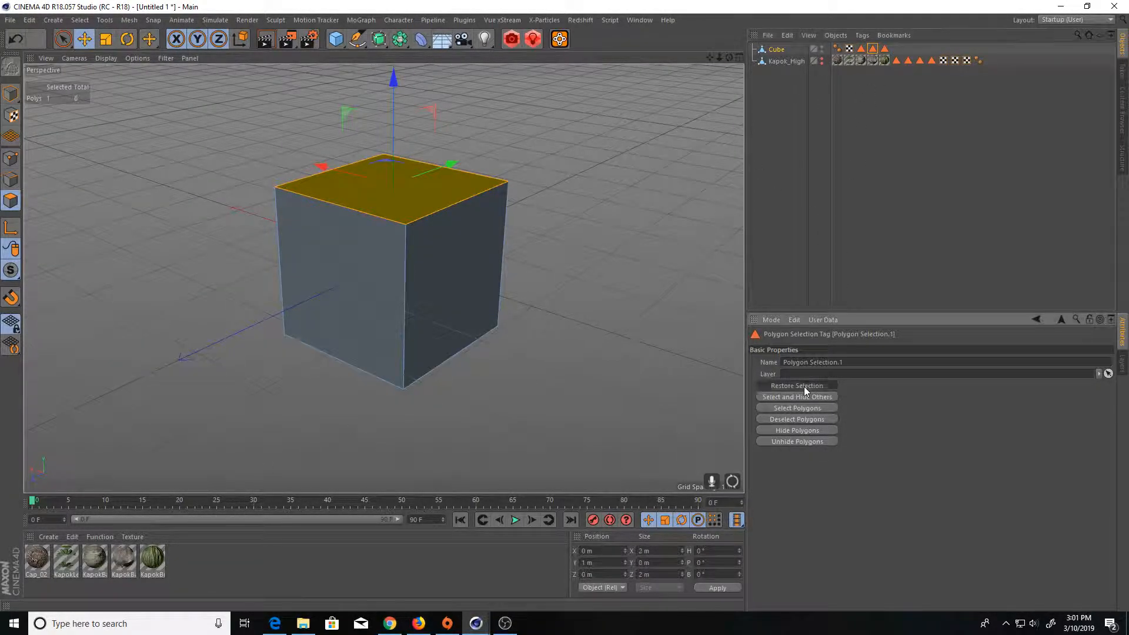
pyautogui.click(804, 386)
pyautogui.click(861, 49)
pyautogui.click(783, 388)
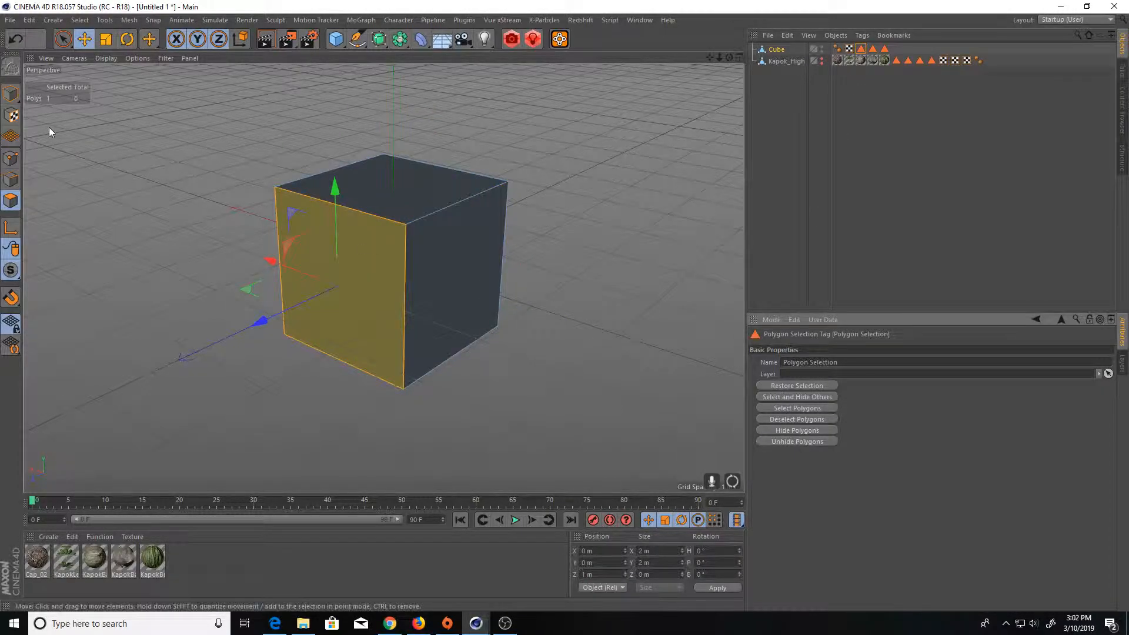
# Create a new material and duplicate it twice to get three identical materials
pyautogui.click(51, 537)
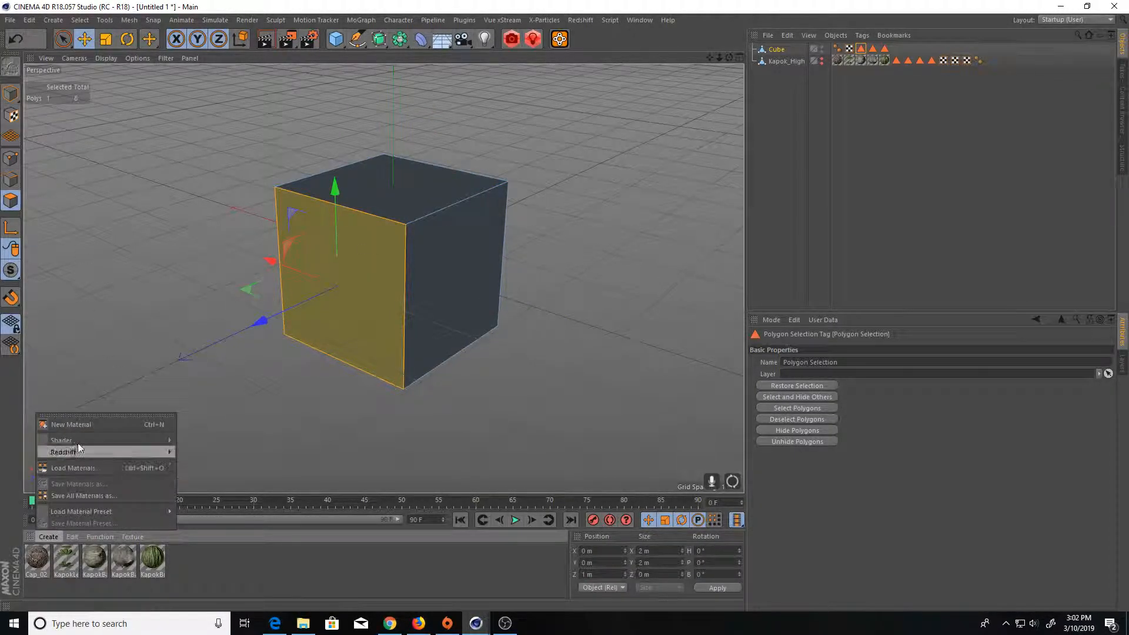
pyautogui.moveTo(78, 446)
pyautogui.click(72, 426)
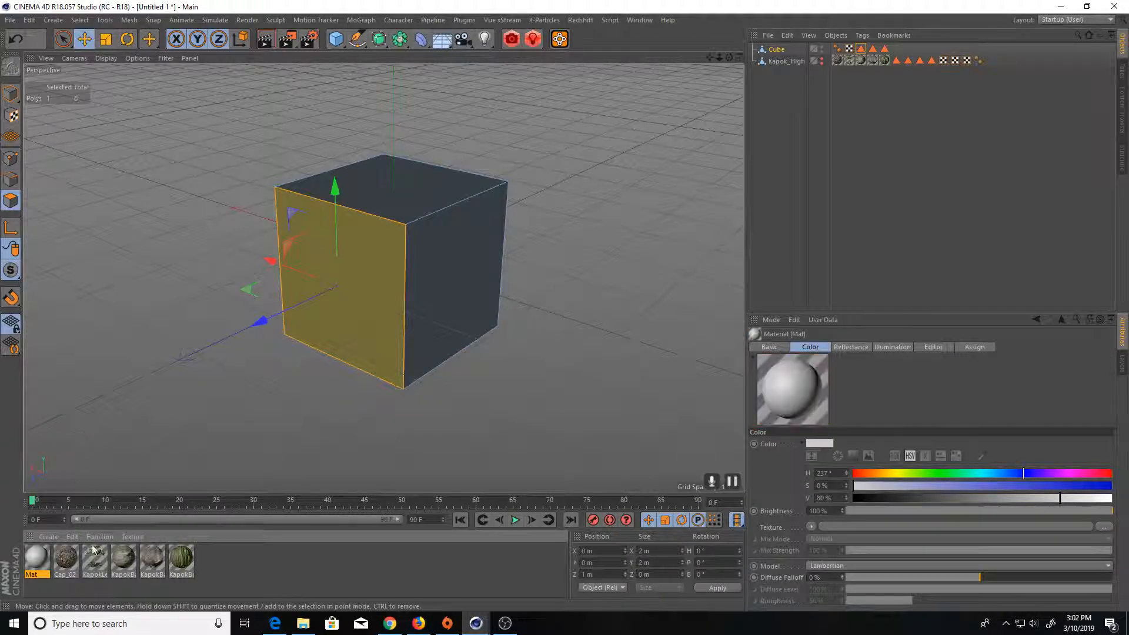
pyautogui.keyDown('ctrl'); pyautogui.moveTo(41, 563); pyautogui.dragTo(95, 563); pyautogui.keyUp('ctrl')
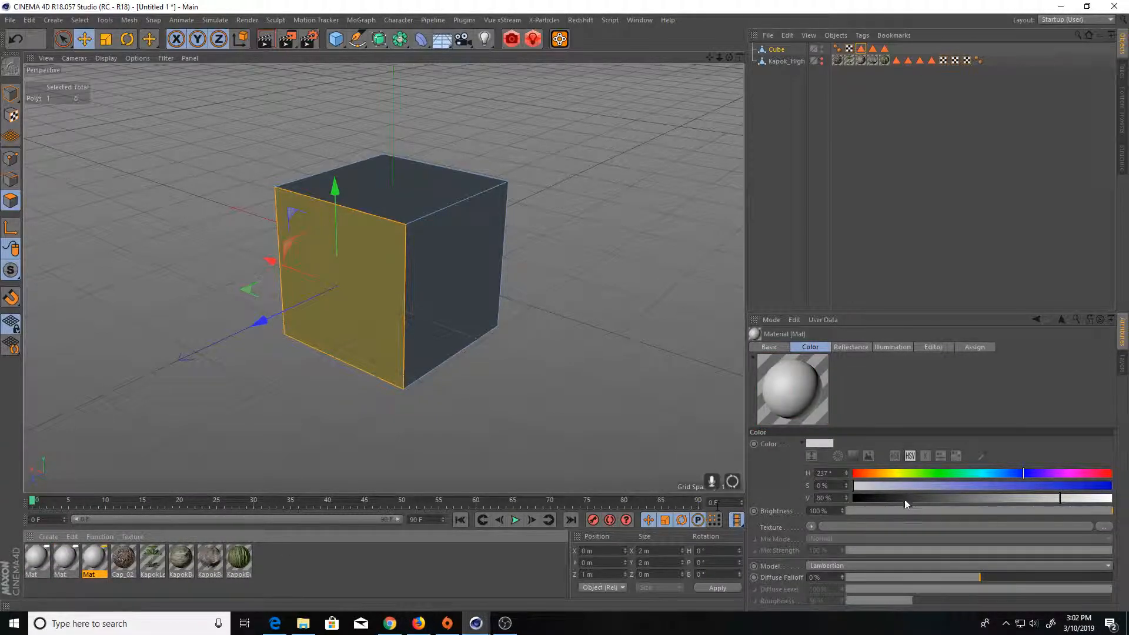
# Colour the second new material saturated blue and the third a saturated green with a hue of 136°
pyautogui.click(73, 552)
pyautogui.moveTo(1065, 488); pyautogui.dragTo(1088, 487)
pyautogui.click(94, 559)
pyautogui.moveTo(990, 470); pyautogui.dragTo(951, 479)
pyautogui.moveTo(1032, 487); pyautogui.dragTo(1108, 486)
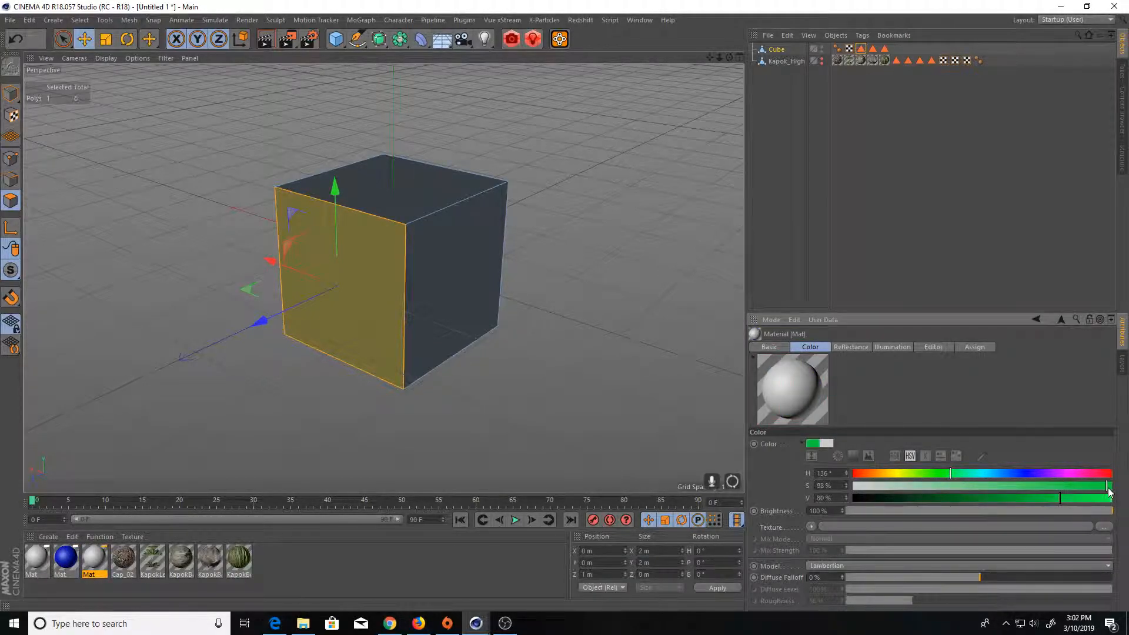
# Assign the white, blue and green materials together to the cube, and select the green texture tag
pyautogui.click(36, 559)
pyautogui.keyDown('shift'); pyautogui.click(101, 566); pyautogui.keyUp('shift')
pyautogui.moveTo(101, 566); pyautogui.dragTo(782, 51)
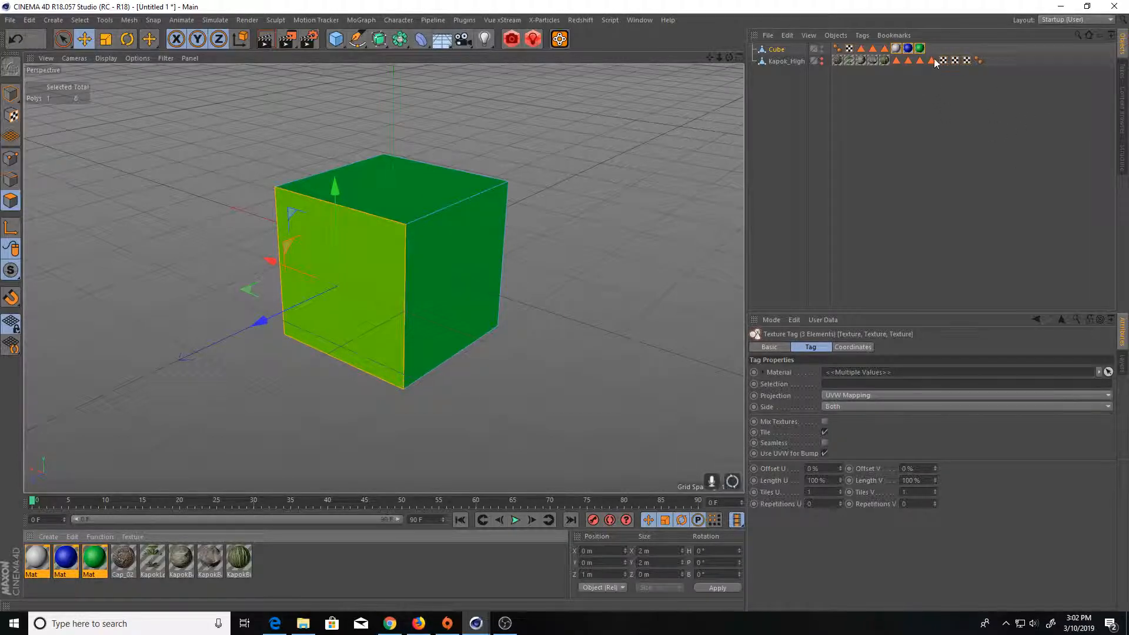
pyautogui.click(920, 49)
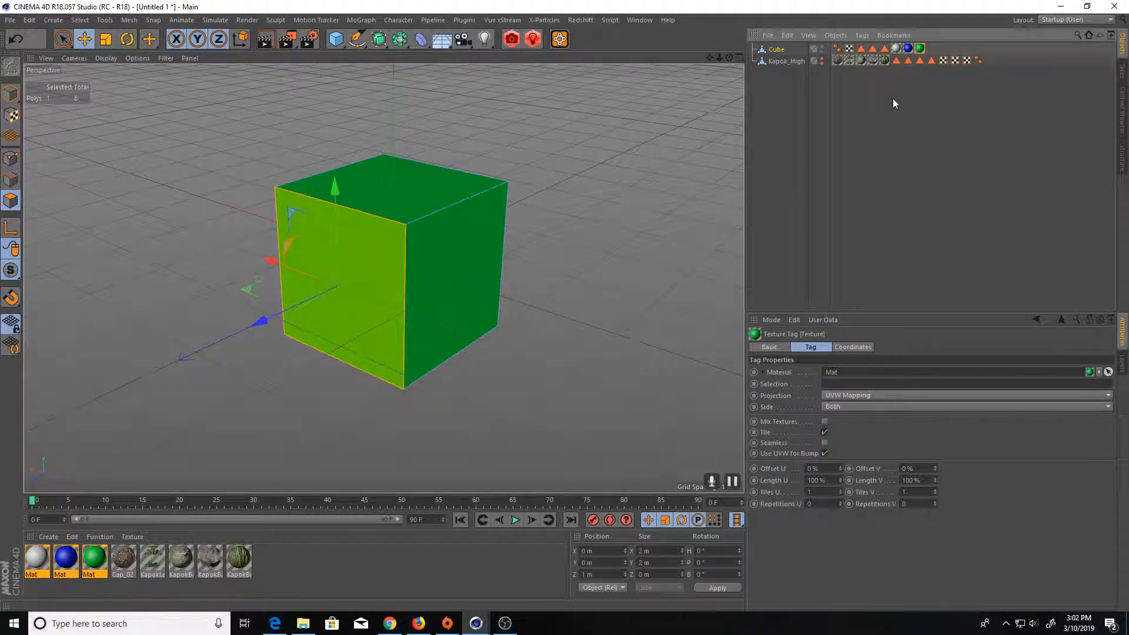
# Enable transparency on the green material with its transparency colour value at 75%, and close the material settings
pyautogui.doubleClick(95, 562)
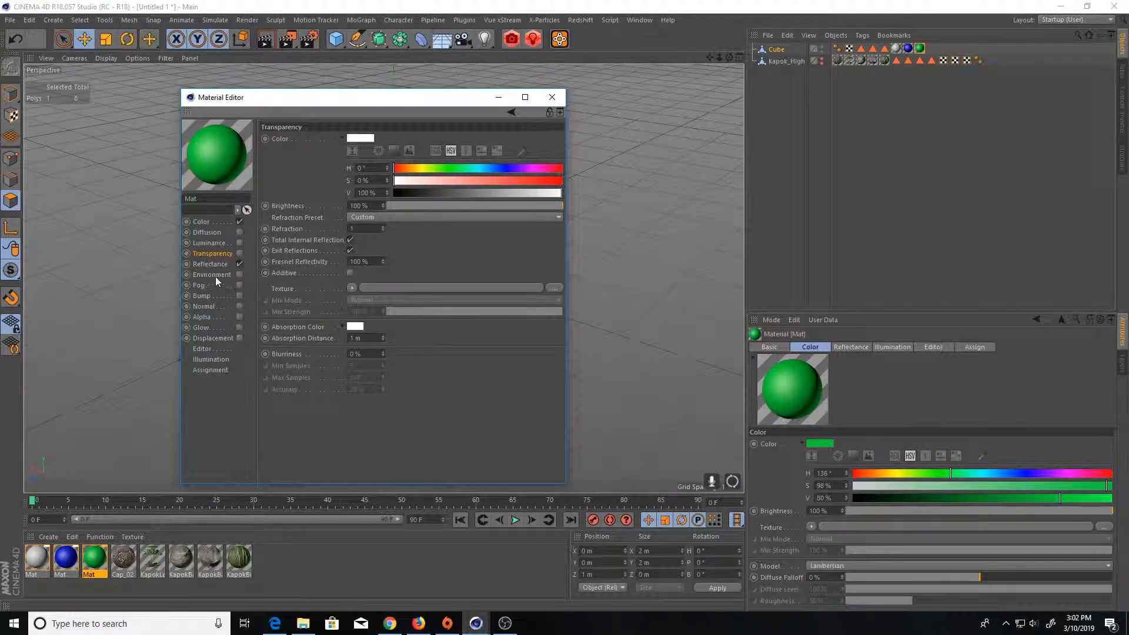
pyautogui.click(241, 254)
pyautogui.moveTo(485, 205); pyautogui.dragTo(522, 194)
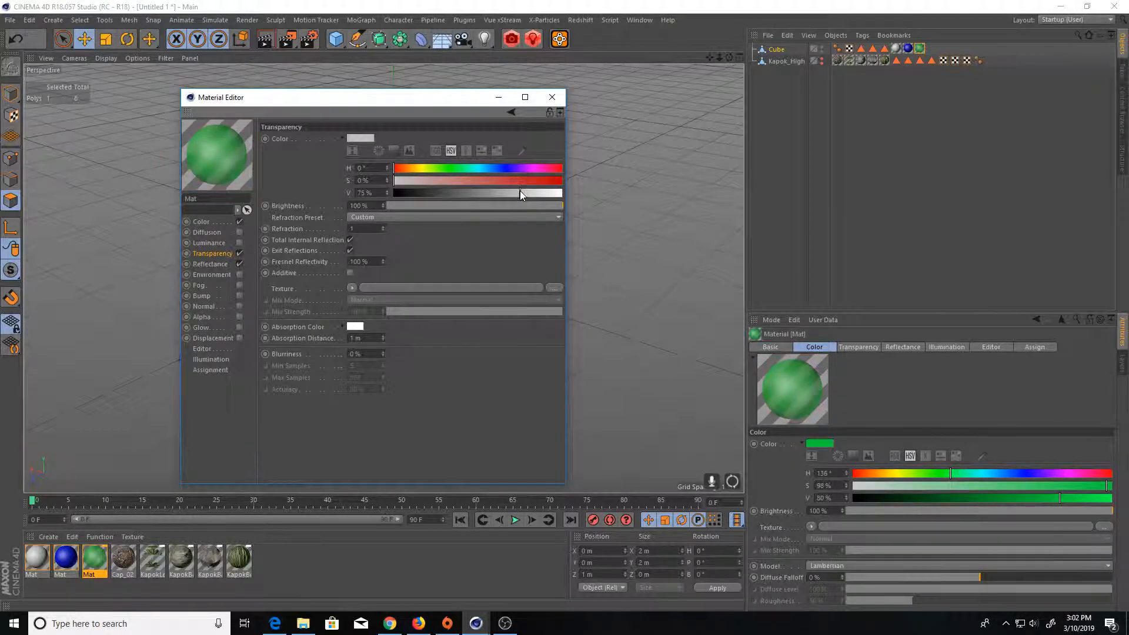
pyautogui.click(490, 100)
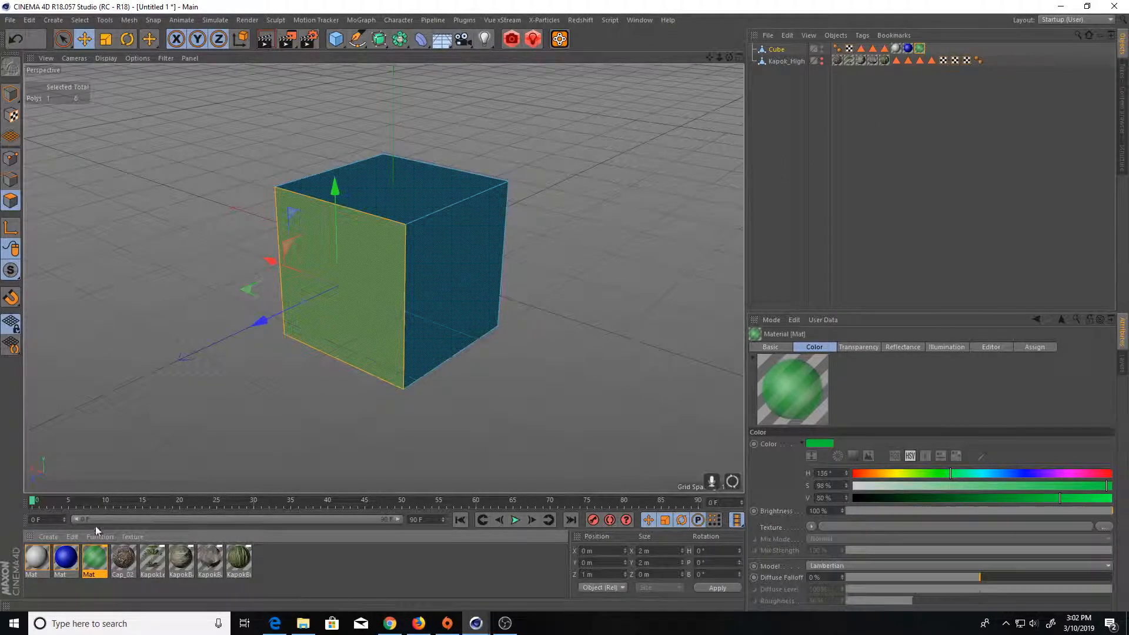
# Raise the green material's transparency colour value to 100%, and turn its transparency off
pyautogui.doubleClick(95, 559)
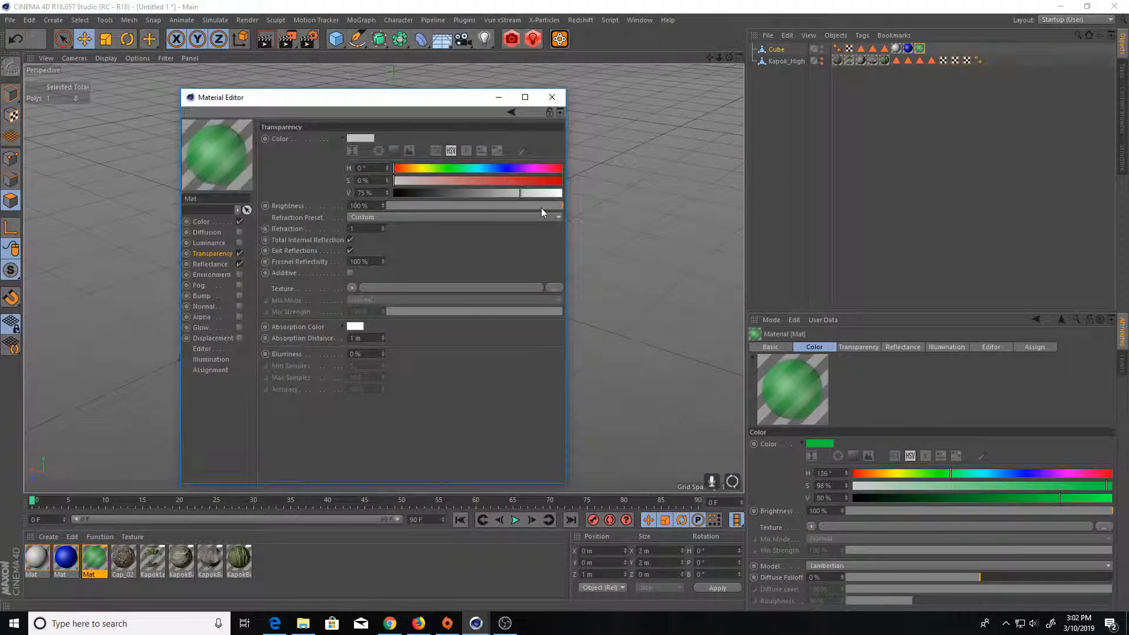
pyautogui.moveTo(523, 192); pyautogui.dragTo(565, 193)
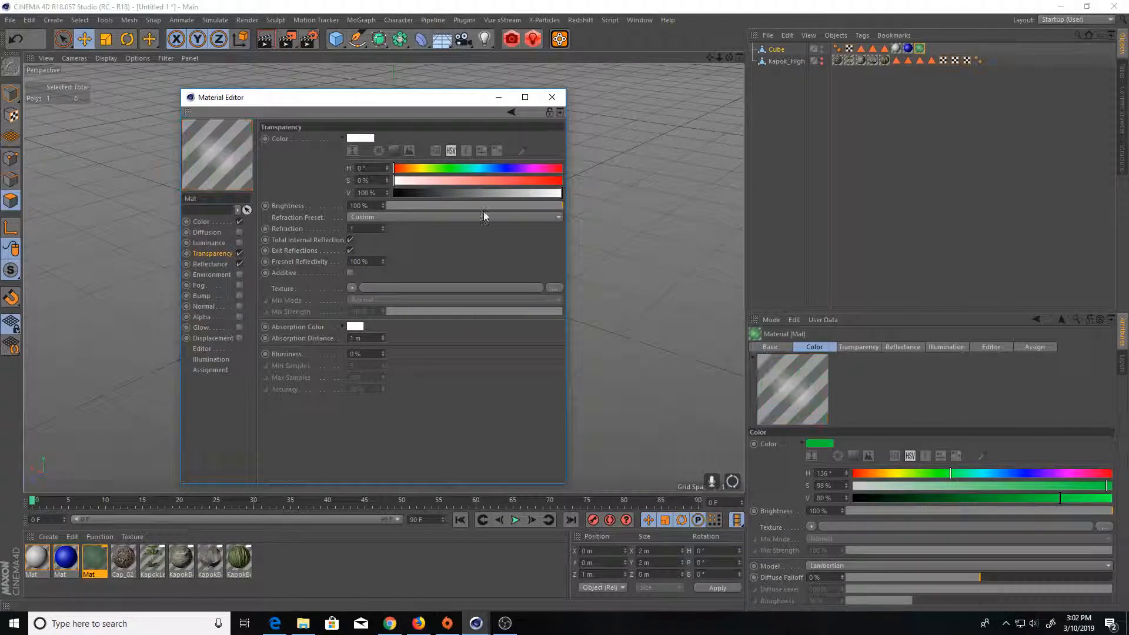
pyautogui.click(239, 253)
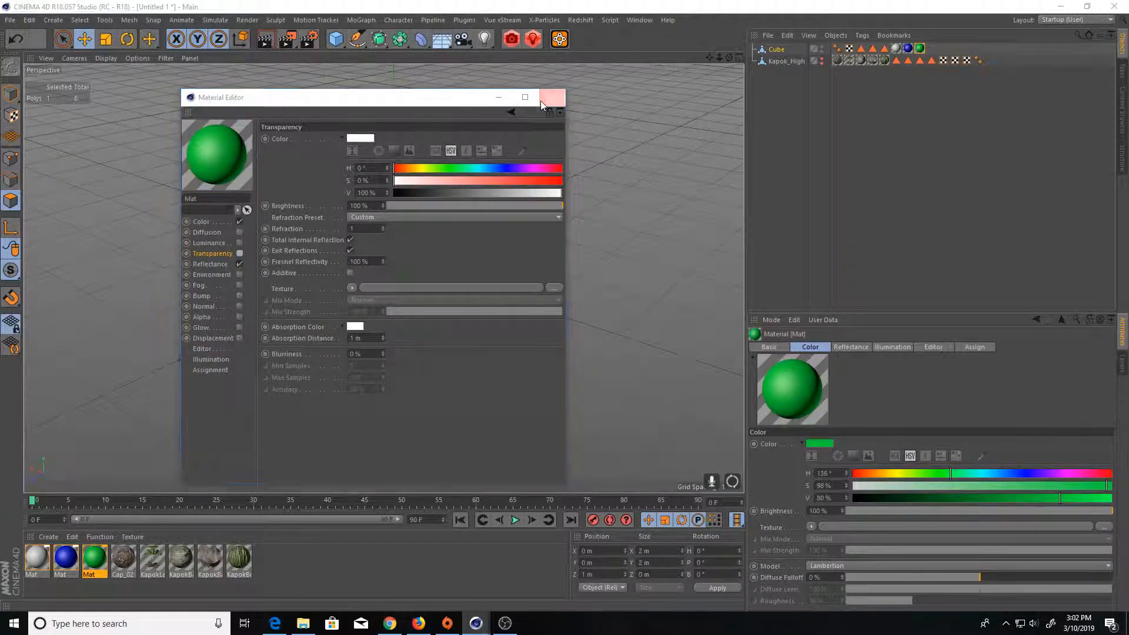
pyautogui.click(552, 97)
# Limit the cube's white material to the first polygon selection tag
pyautogui.click(895, 48)
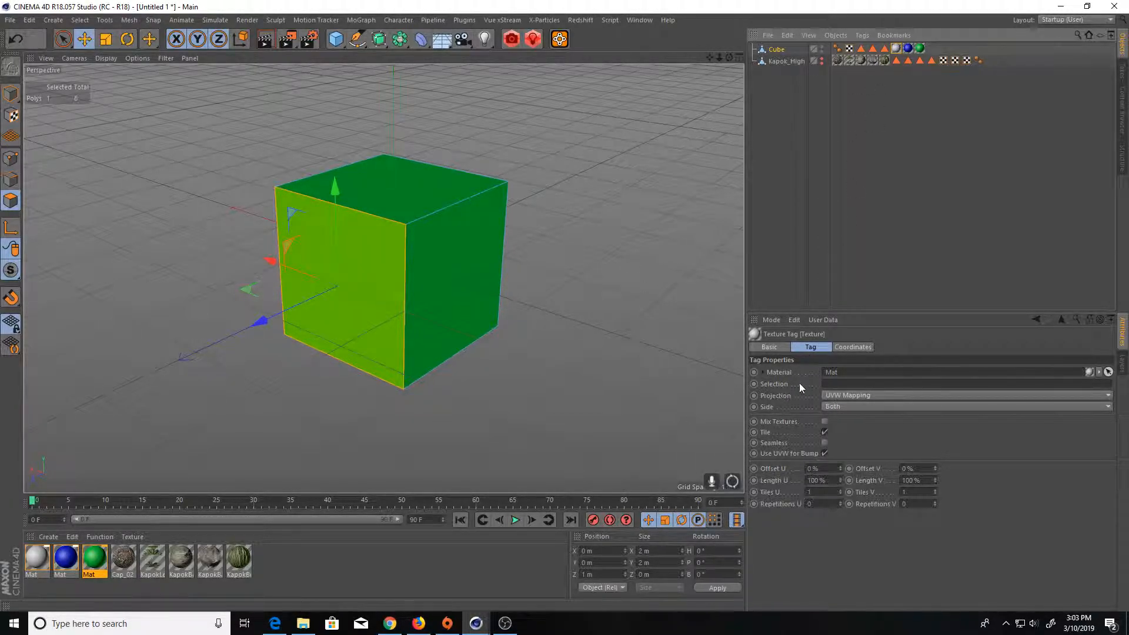
pyautogui.click(900, 383)
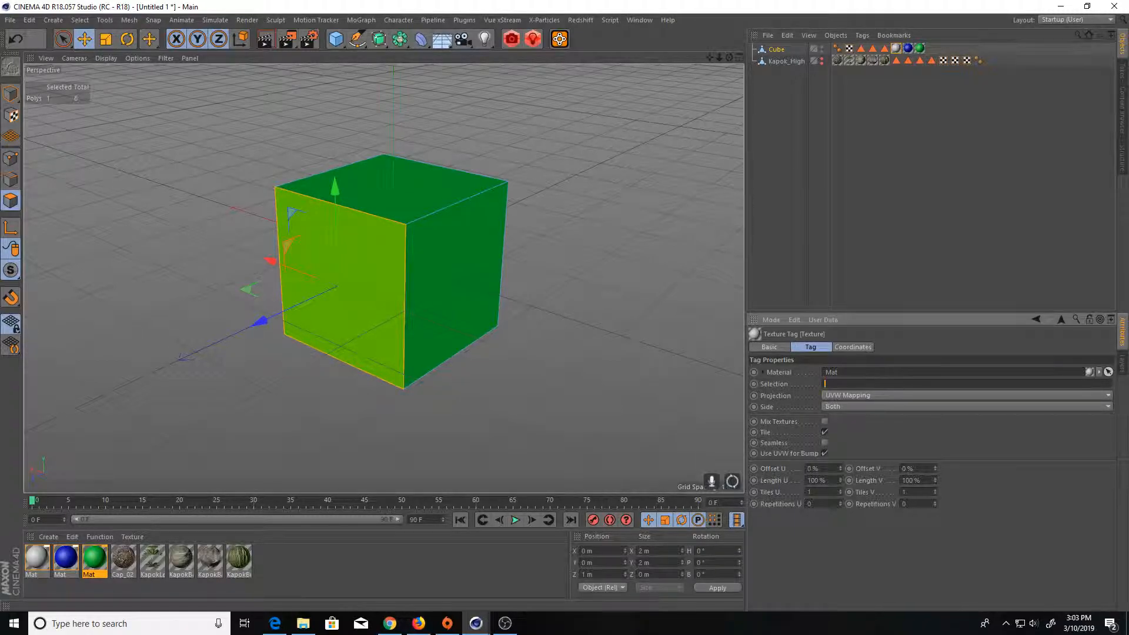
pyautogui.click(863, 51)
pyautogui.moveTo(873, 305); pyautogui.dragTo(856, 387)
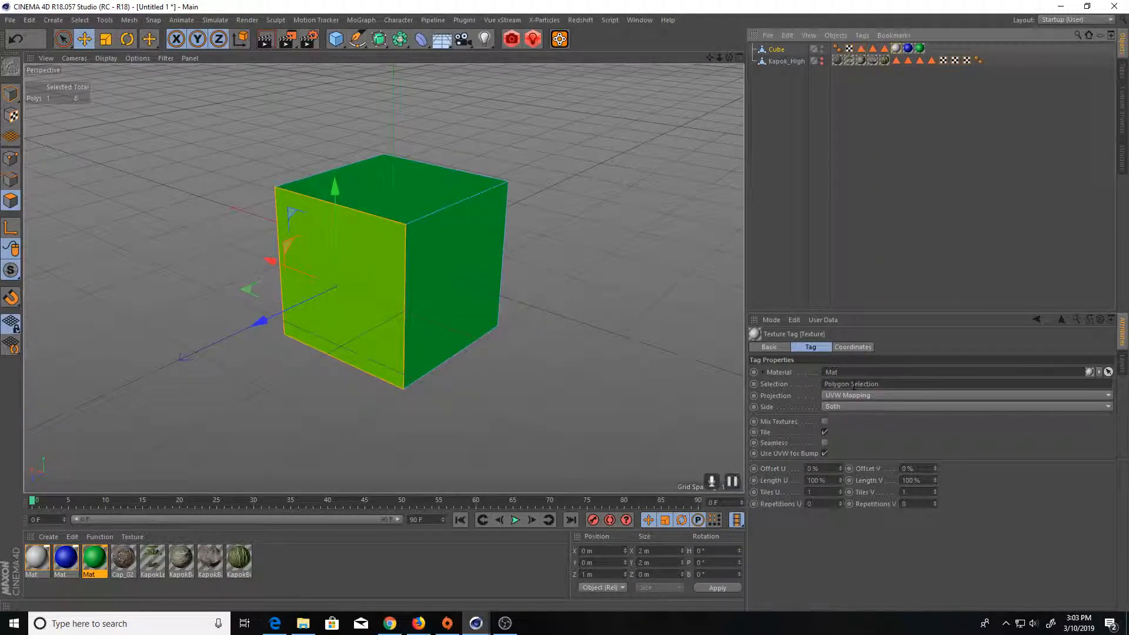
# Limit the blue material to Polygon Selection.1 and the green material to Polygon Selection.2 on the cube
pyautogui.click(909, 49)
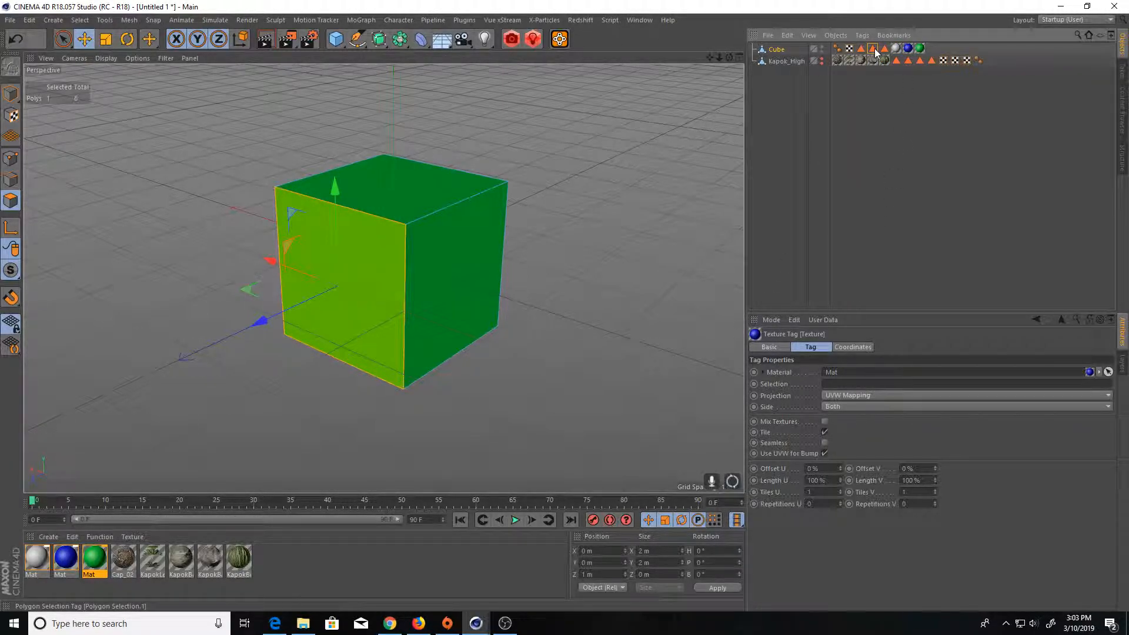
pyautogui.moveTo(876, 53); pyautogui.dragTo(924, 387)
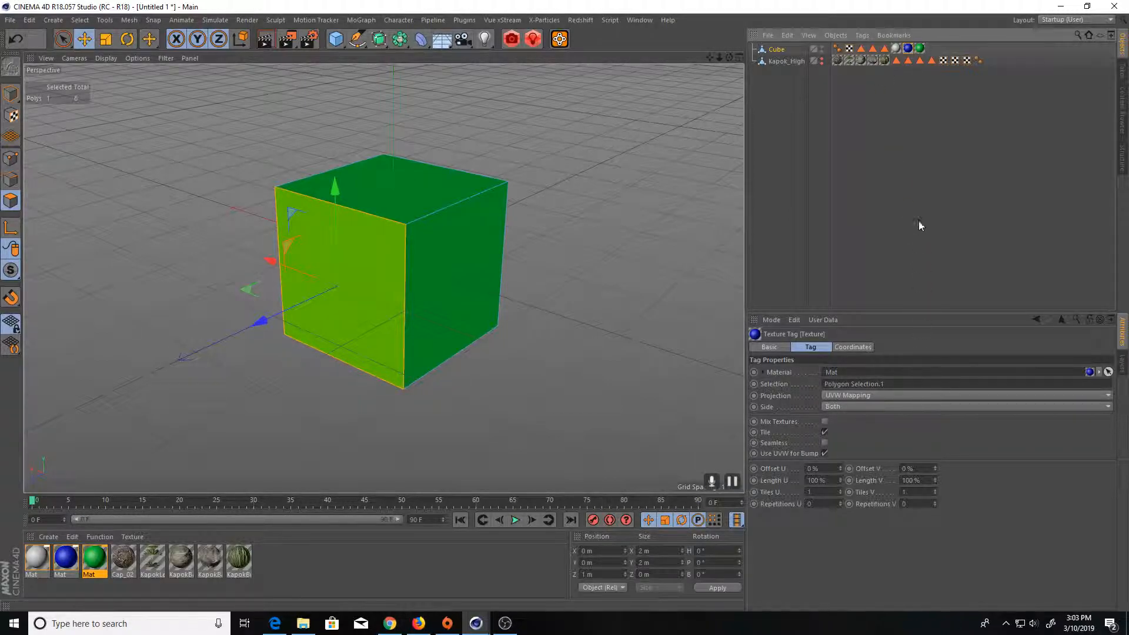
pyautogui.click(920, 48)
pyautogui.moveTo(884, 49); pyautogui.dragTo(898, 388)
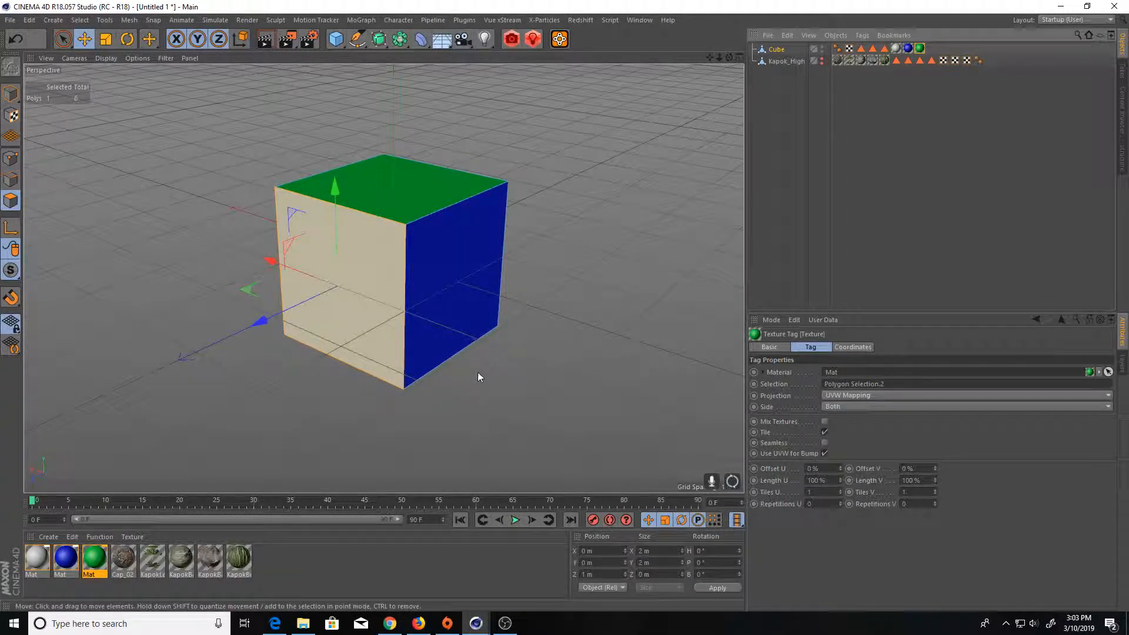
pyautogui.click(877, 166)
pyautogui.keyDown('alt'); pyautogui.moveTo(462, 287); pyautogui.dragTo(470, 373); pyautogui.keyUp('alt')
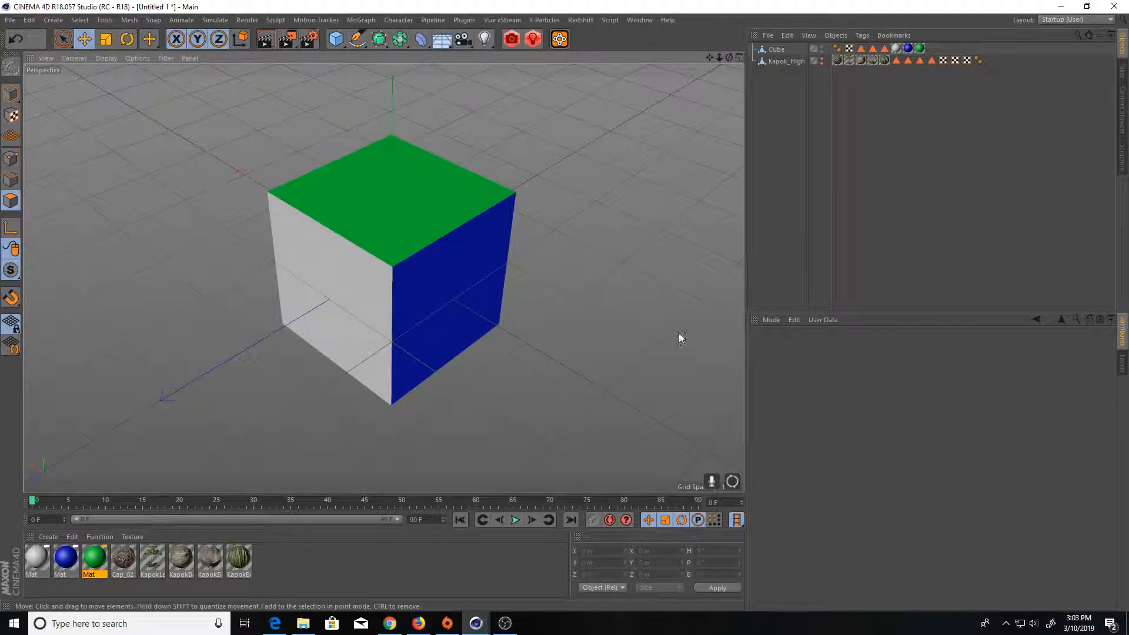
# Hide the cube in the editor and renderer, and add a plane to the scene
pyautogui.click(822, 48)
pyautogui.click(822, 47)
pyautogui.keyDown('alt'); pyautogui.moveTo(431, 353); pyautogui.dragTo(492, 332); pyautogui.keyUp('alt')
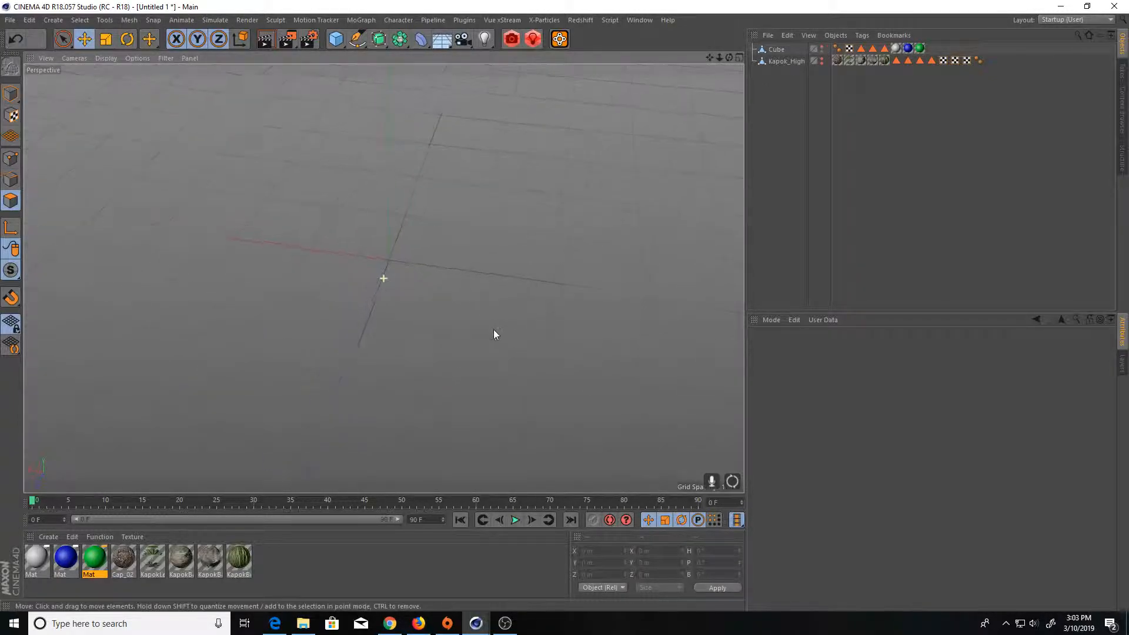
pyautogui.click(339, 45)
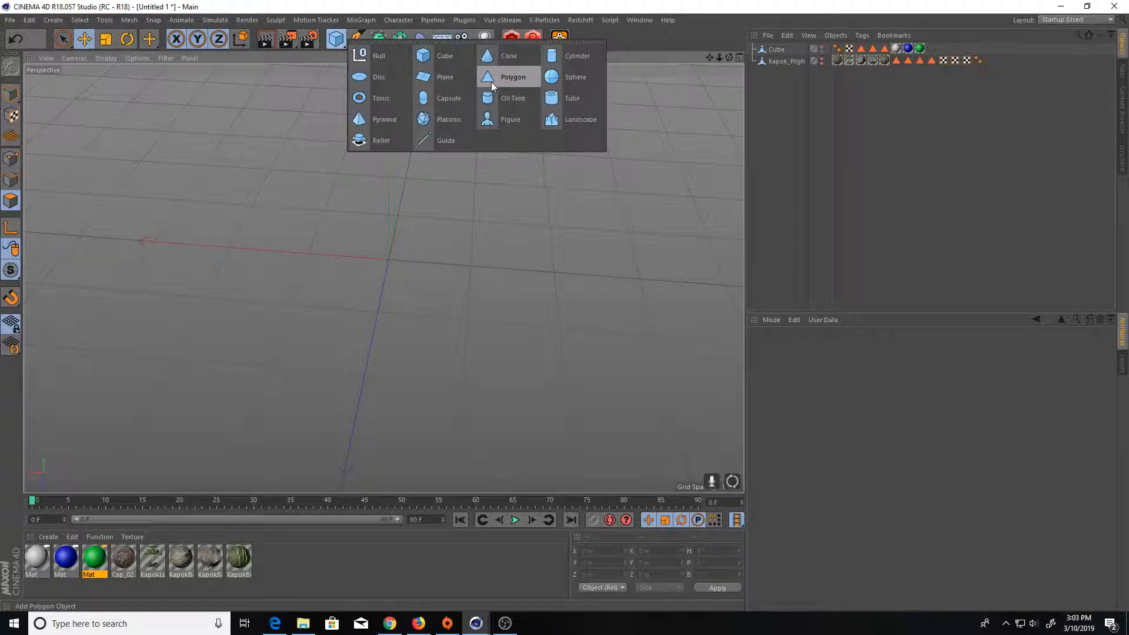
pyautogui.click(448, 78)
pyautogui.scroll(3, 514, 358)
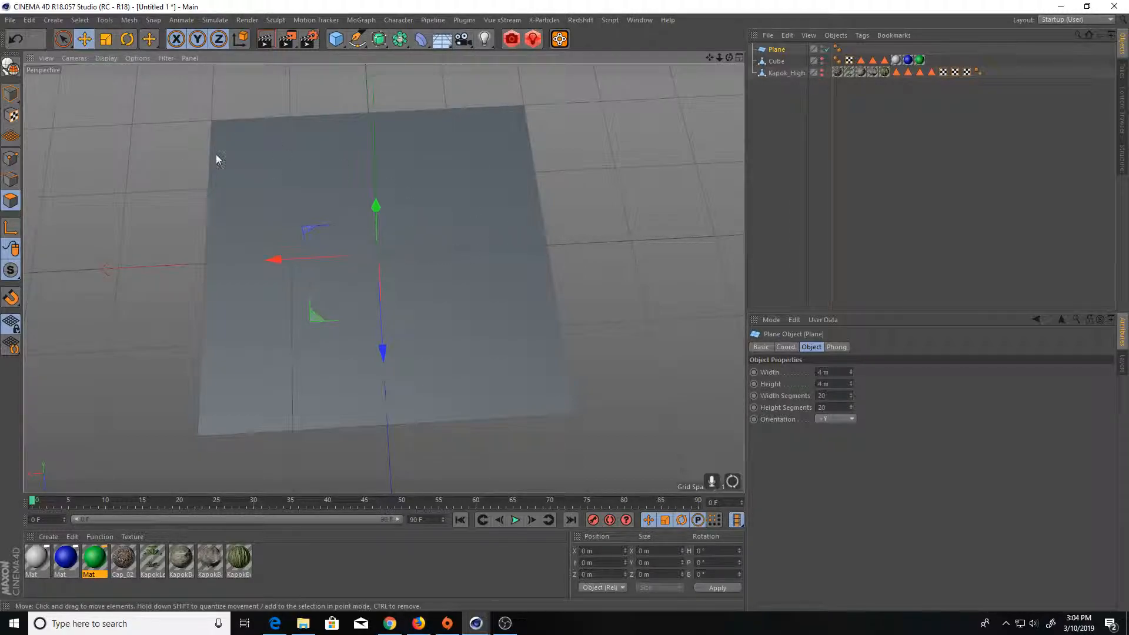
# Apply the Cap_02 material to the plane and layer the KapokLeaf 1 material over it
pyautogui.moveTo(339, 326)
pyautogui.keyDown('alt'); pyautogui.mouseDown()
pyautogui.moveTo(272, 314)
pyautogui.moveTo(413, 297)
pyautogui.moveTo(352, 297)
pyautogui.mouseUp(); pyautogui.keyUp('alt')
pyautogui.keyDown('alt'); pyautogui.moveTo(414, 347); pyautogui.dragTo(491, 296); pyautogui.keyUp('alt')
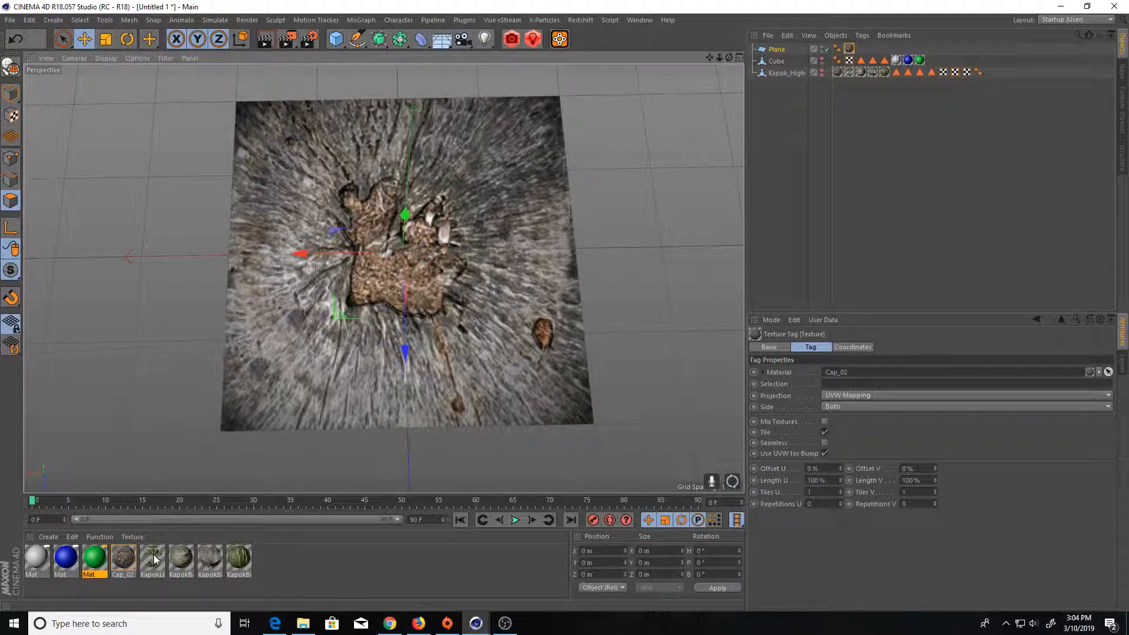
pyautogui.moveTo(155, 559); pyautogui.dragTo(400, 271)
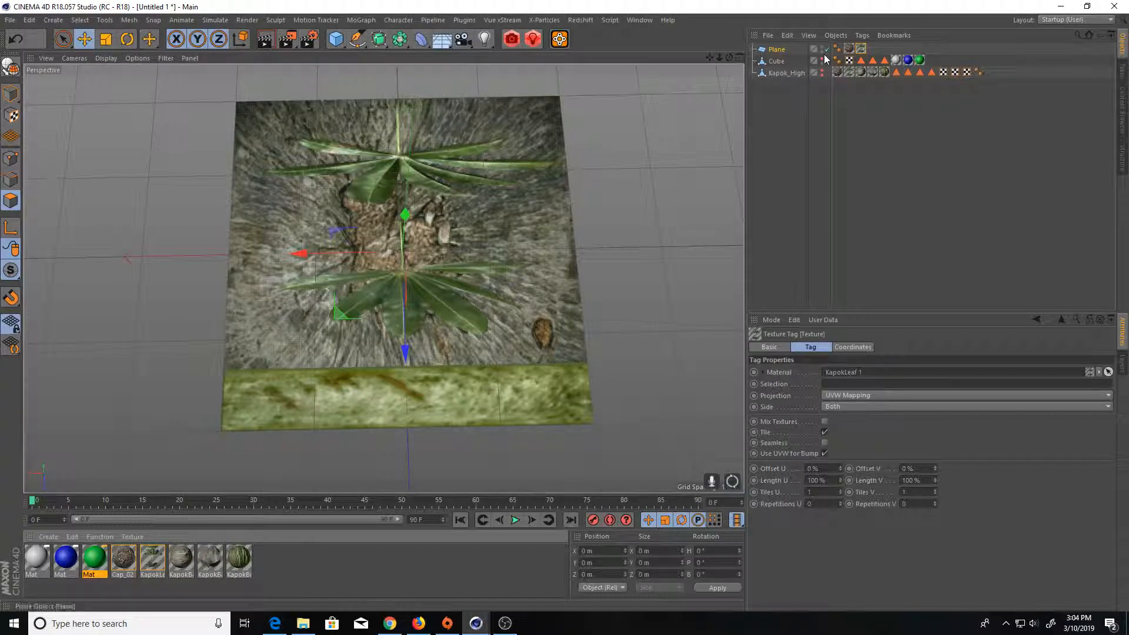
pyautogui.keyDown('alt'); pyautogui.moveTo(470, 311); pyautogui.dragTo(478, 283); pyautogui.keyUp('alt')
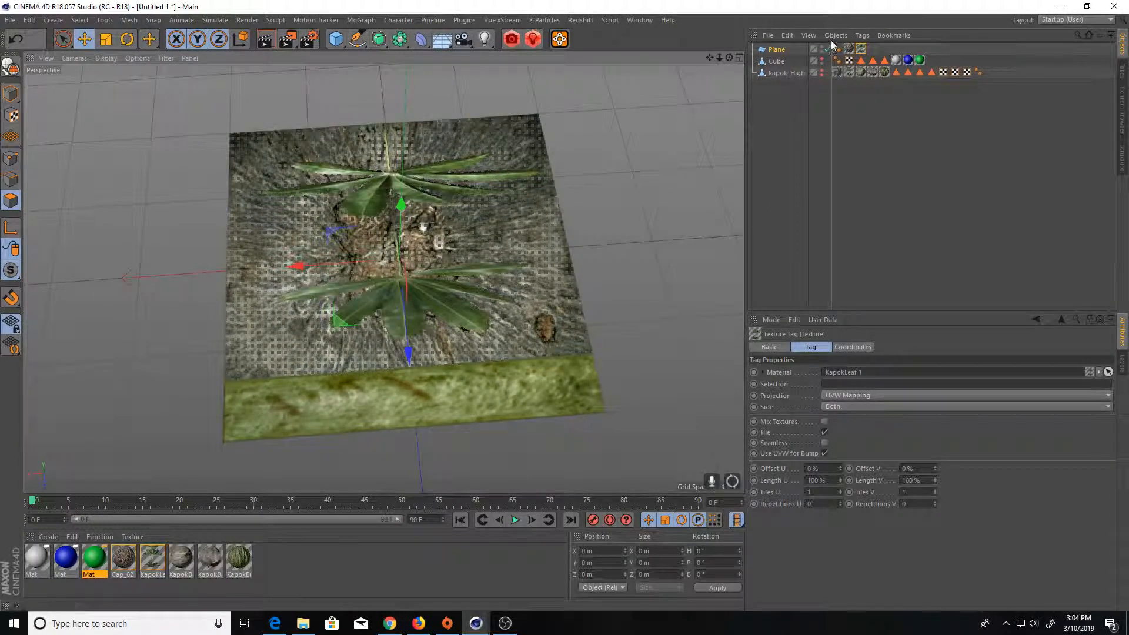
# Make the cube visible again and hide the plane
pyautogui.click(823, 60)
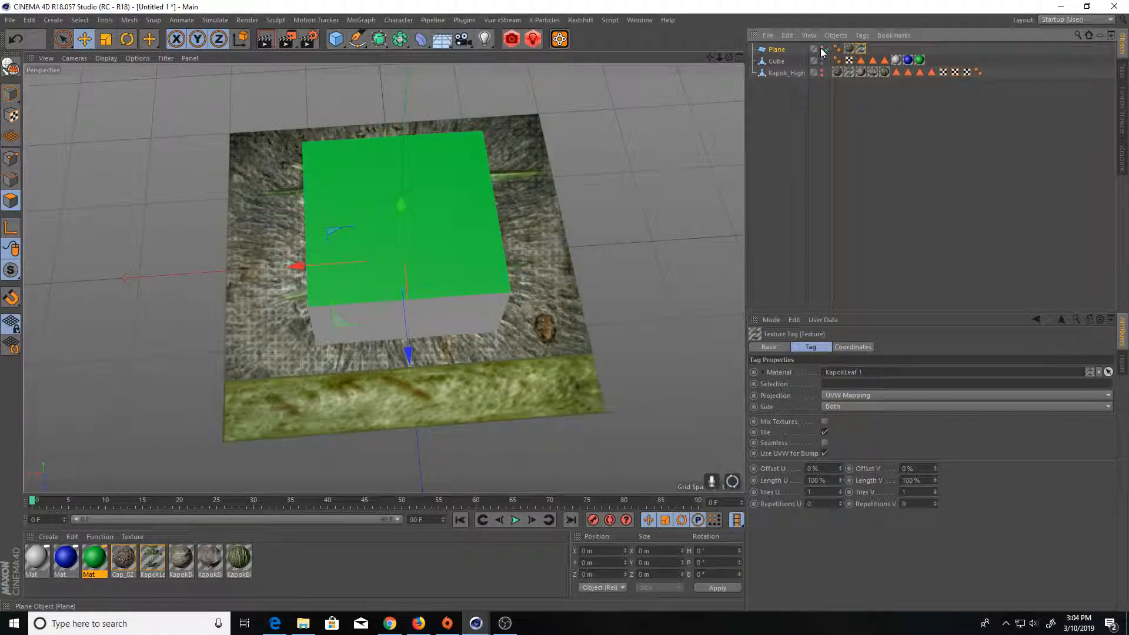
pyautogui.click(822, 48)
pyautogui.keyDown('alt'); pyautogui.moveTo(631, 266); pyautogui.dragTo(459, 236); pyautogui.keyUp('alt')
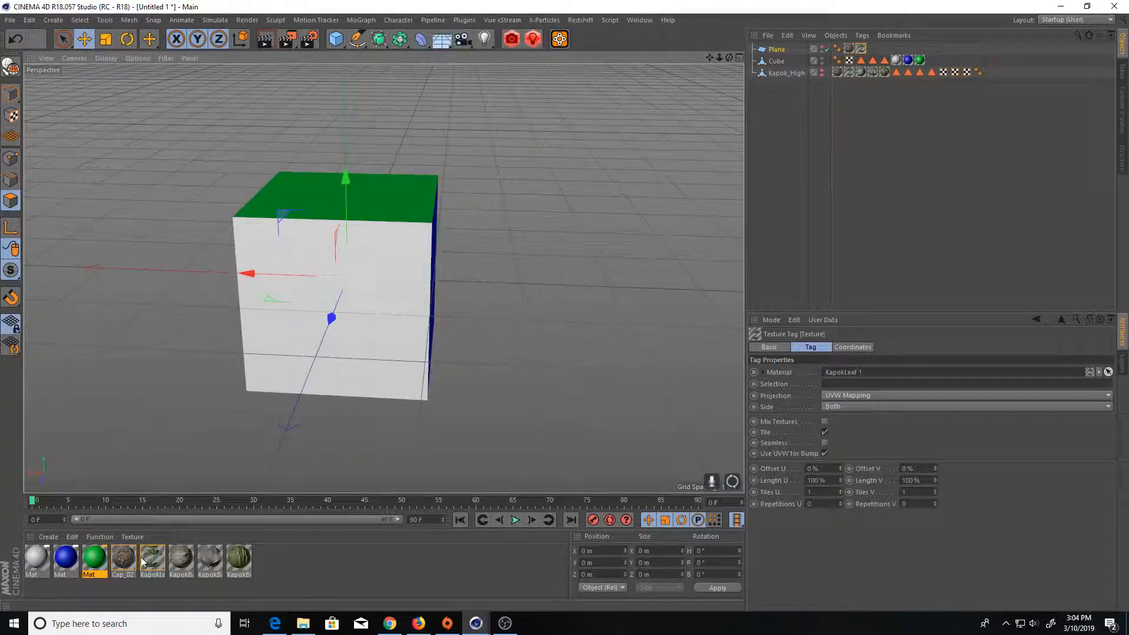
# Apply the Cap_02 material to the cube, and layer the KapokBark material over it
pyautogui.moveTo(120, 562); pyautogui.dragTo(780, 63)
pyautogui.moveTo(400, 353)
pyautogui.keyDown('alt'); pyautogui.mouseDown()
pyautogui.moveTo(425, 351)
pyautogui.moveTo(400, 353)
pyautogui.mouseUp(); pyautogui.keyUp('alt')
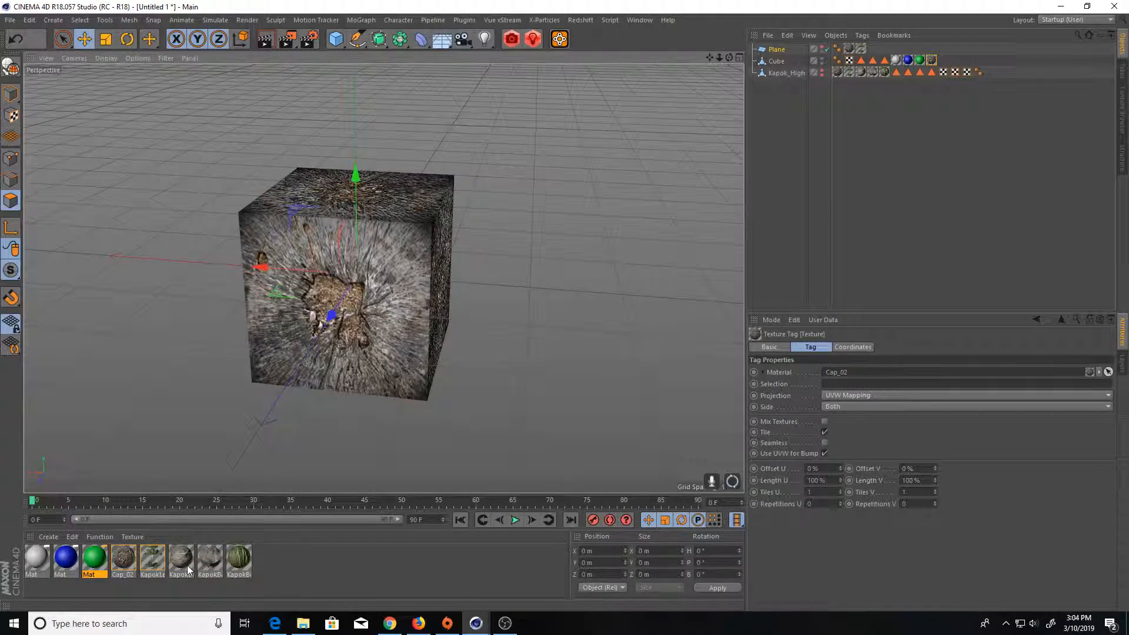
pyautogui.moveTo(182, 563); pyautogui.dragTo(368, 306)
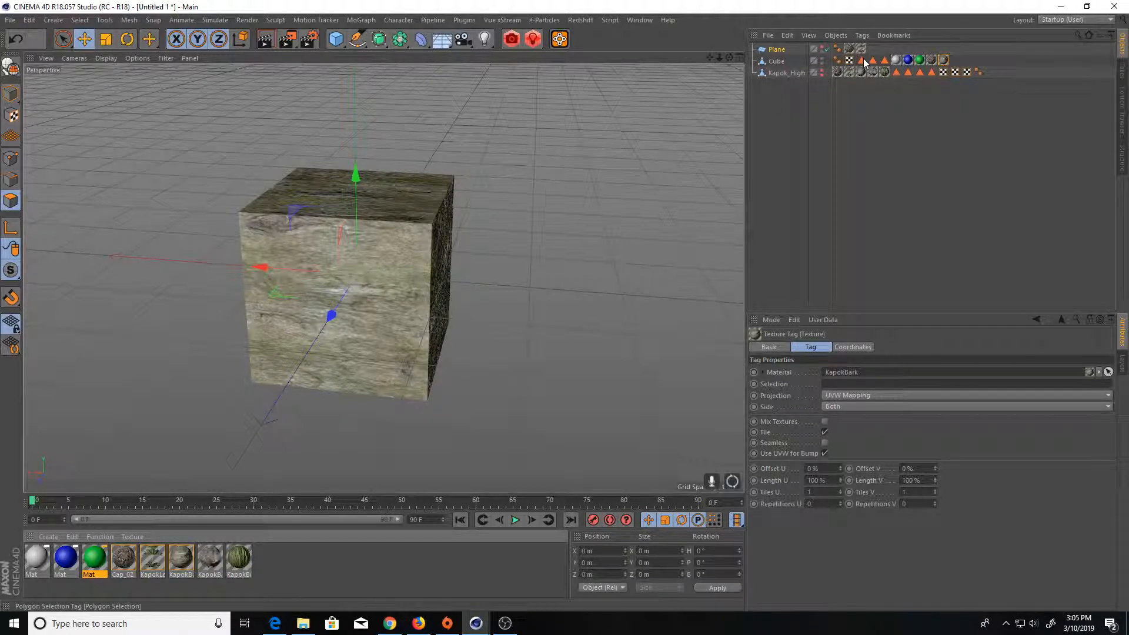
# Limit the KapokBark material to the cube's first polygon selection, and check the faces from other angles
pyautogui.moveTo(864, 62); pyautogui.dragTo(886, 384)
pyautogui.keyDown('alt'); pyautogui.moveTo(495, 314); pyautogui.dragTo(462, 314); pyautogui.keyUp('alt')
pyautogui.keyDown('alt'); pyautogui.moveTo(390, 301); pyautogui.dragTo(407, 238); pyautogui.keyUp('alt')
pyautogui.keyDown('alt'); pyautogui.moveTo(515, 240); pyautogui.dragTo(549, 257); pyautogui.keyUp('alt')
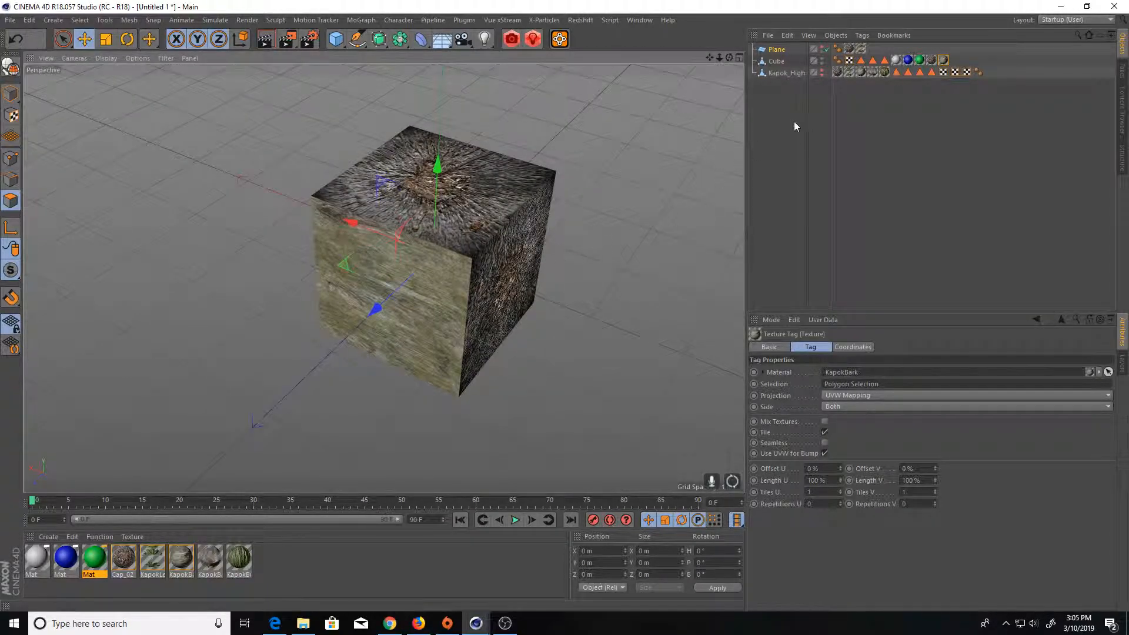
# Hide the cube and make the Kapok_High tree visible
pyautogui.click(822, 58)
pyautogui.click(823, 58)
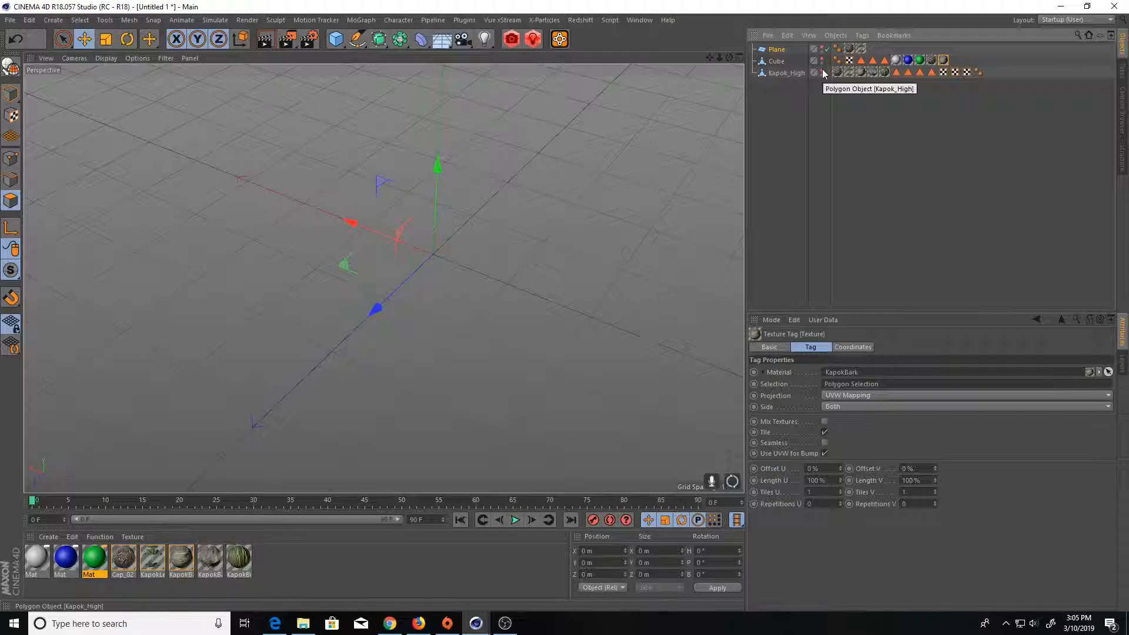
pyautogui.click(823, 70)
# Examine the tree's trunk, roots and foliage, and inspect which selection its Cap_02 texture tag uses
pyautogui.keyDown('alt'); pyautogui.moveTo(638, 217); pyautogui.dragTo(506, 266, button='right'); pyautogui.keyUp('alt')
pyautogui.keyDown('alt'); pyautogui.moveTo(506, 266); pyautogui.dragTo(381, 279, button='middle'); pyautogui.keyUp('alt')
pyautogui.keyDown('alt'); pyautogui.moveTo(452, 228); pyautogui.dragTo(497, 248, button='middle'); pyautogui.keyUp('alt')
pyautogui.keyDown('alt'); pyautogui.moveTo(496, 248); pyautogui.dragTo(475, 247, button='right'); pyautogui.keyUp('alt')
pyautogui.keyDown('alt'); pyautogui.moveTo(475, 247); pyautogui.dragTo(499, 235); pyautogui.keyUp('alt')
pyautogui.keyDown('alt'); pyautogui.moveTo(499, 236); pyautogui.dragTo(454, 305, button='right'); pyautogui.keyUp('alt')
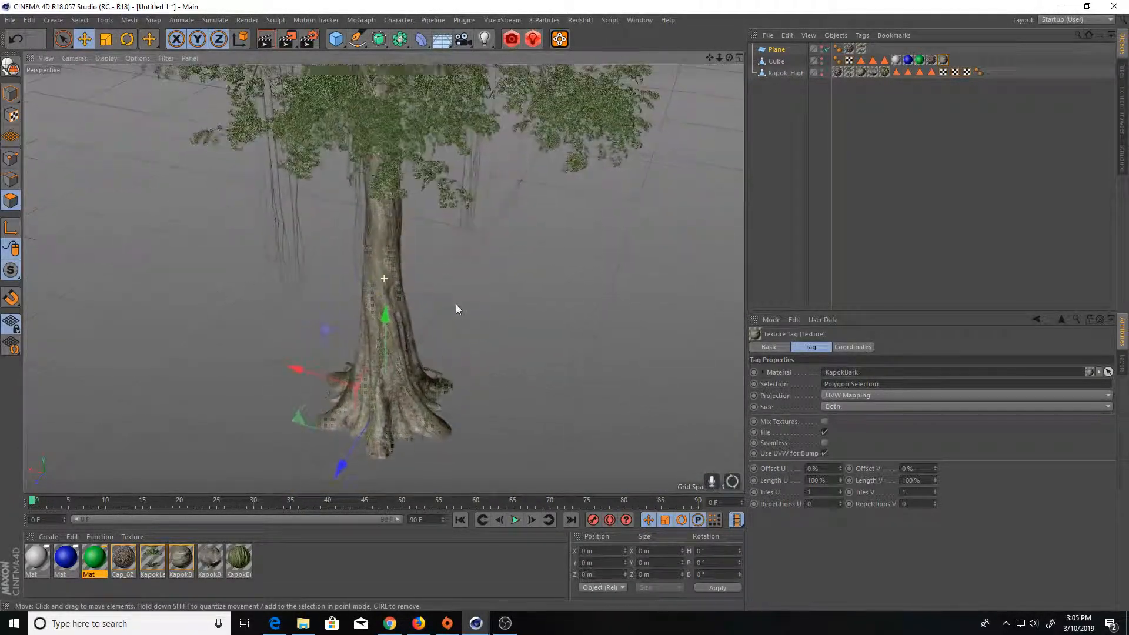
pyautogui.keyDown('alt'); pyautogui.moveTo(454, 305); pyautogui.dragTo(469, 330, button='middle'); pyautogui.keyUp('alt')
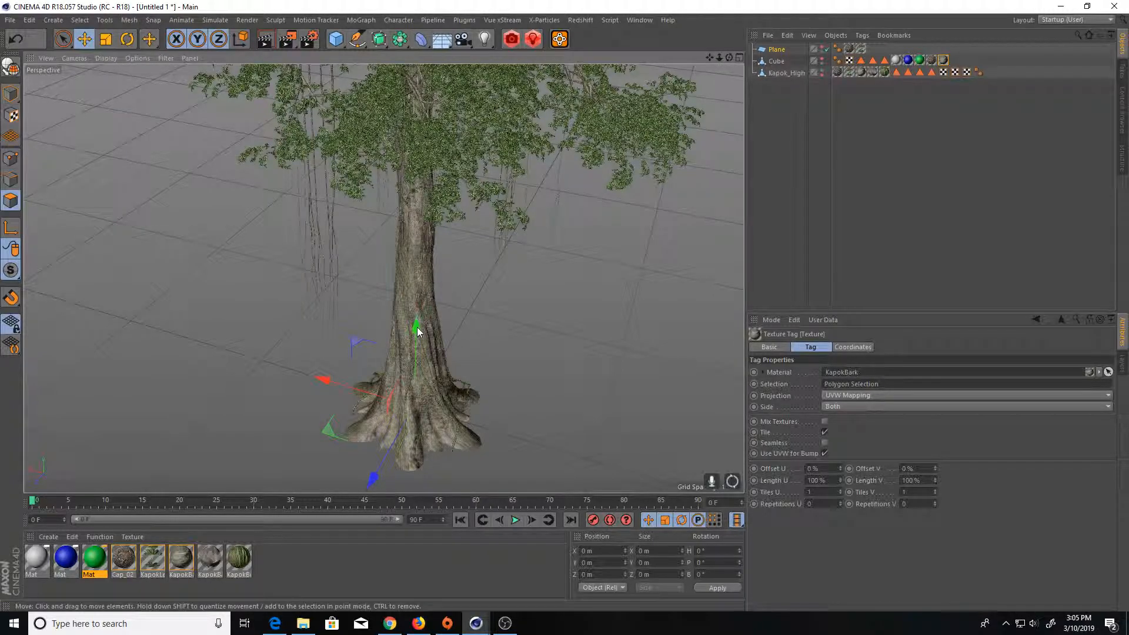
pyautogui.scroll(3, 418, 327)
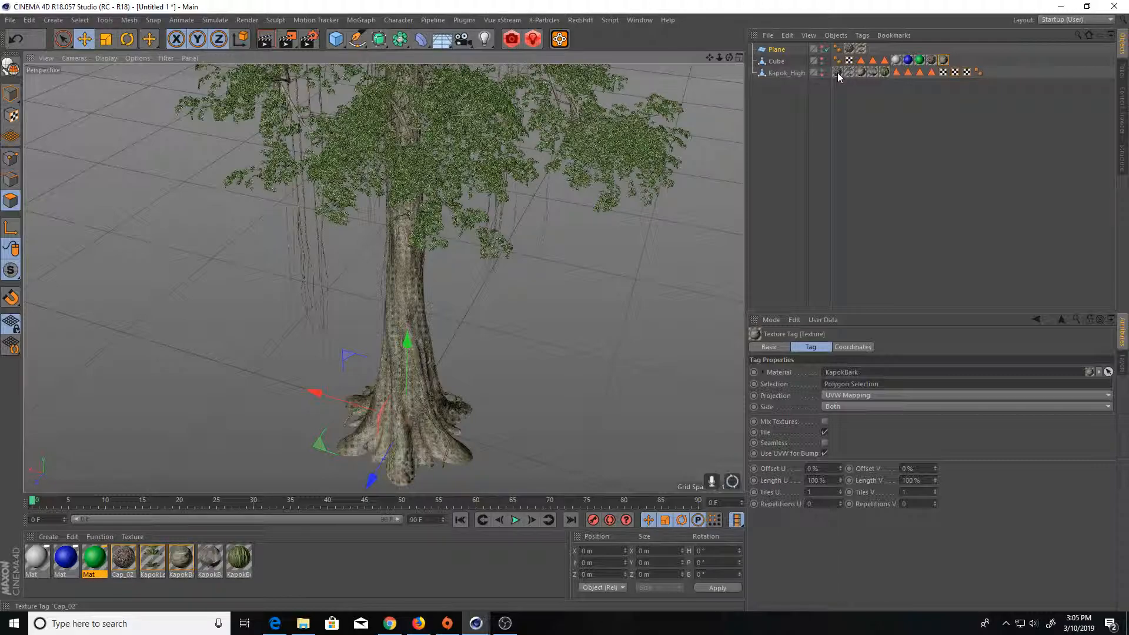
pyautogui.click(837, 72)
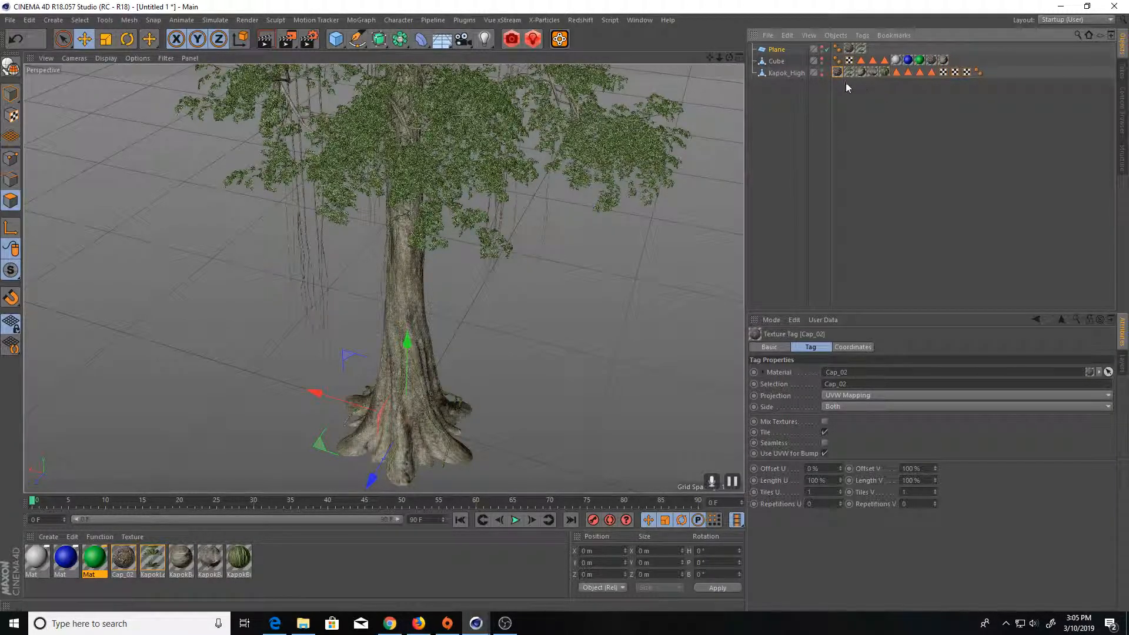
# Inspect the tree's KapokBranch and KapokBark selection tags and which selection its KapokBarkDetail texture tag uses, comparing them with the trunk
pyautogui.click(933, 73)
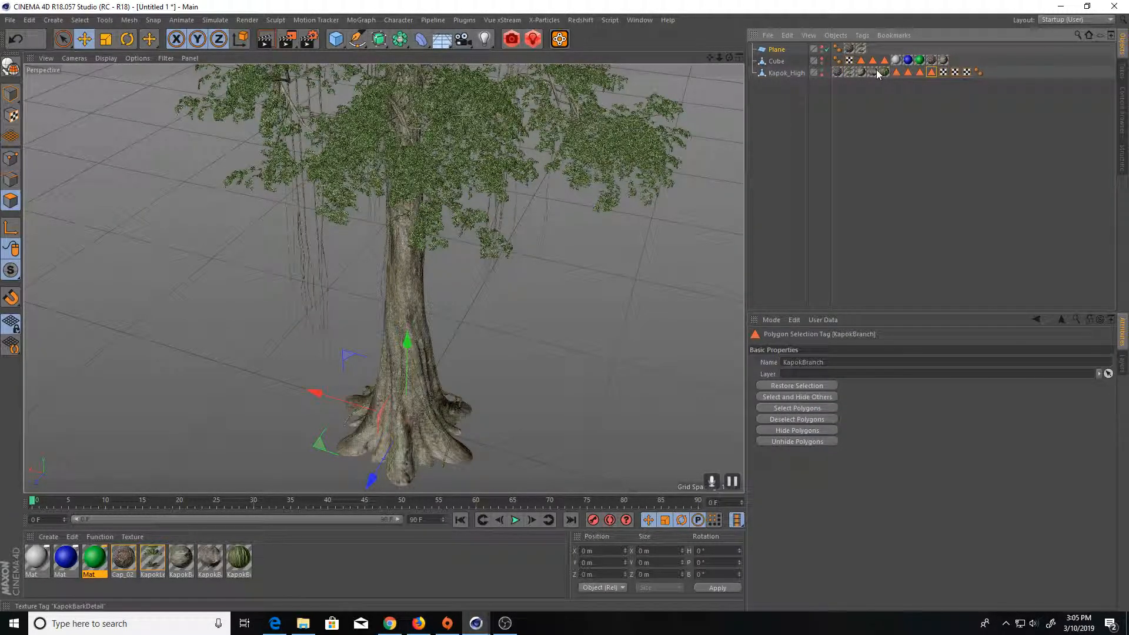
pyautogui.click(873, 72)
pyautogui.keyDown('alt'); pyautogui.moveTo(452, 371); pyautogui.dragTo(514, 338, button='right'); pyautogui.keyUp('alt')
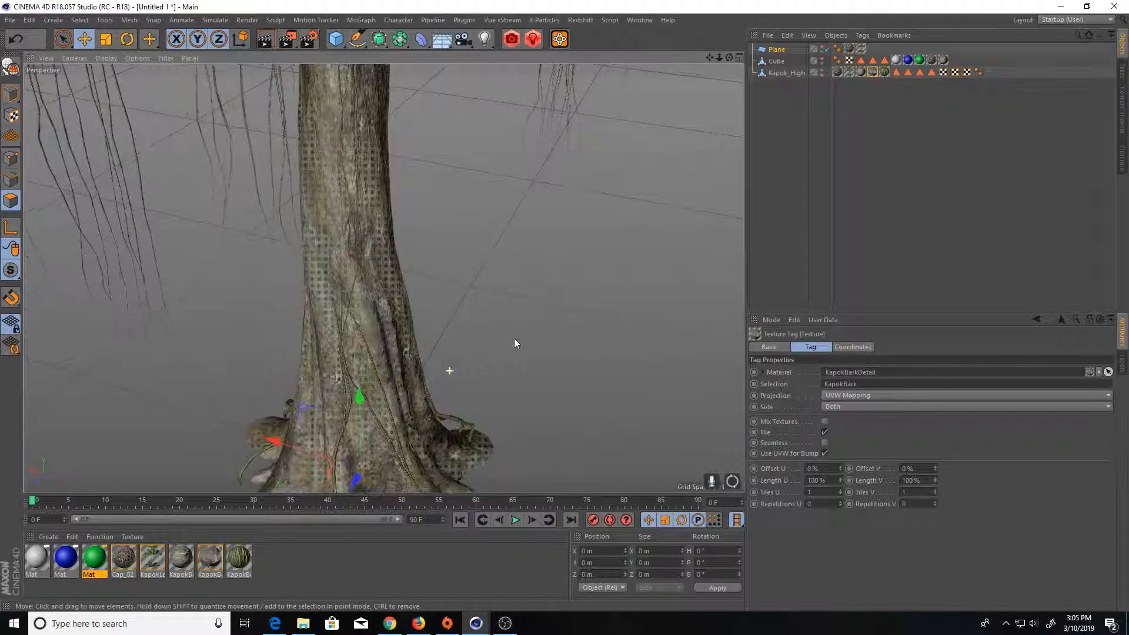
pyautogui.click(919, 72)
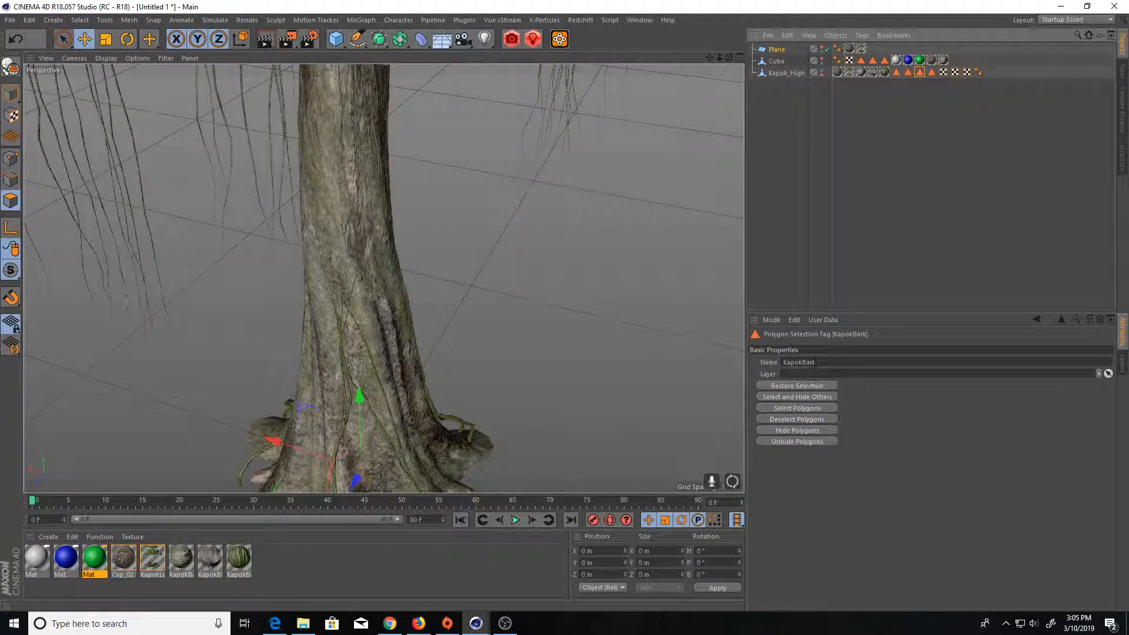
pyautogui.scroll(-8, 497, 180)
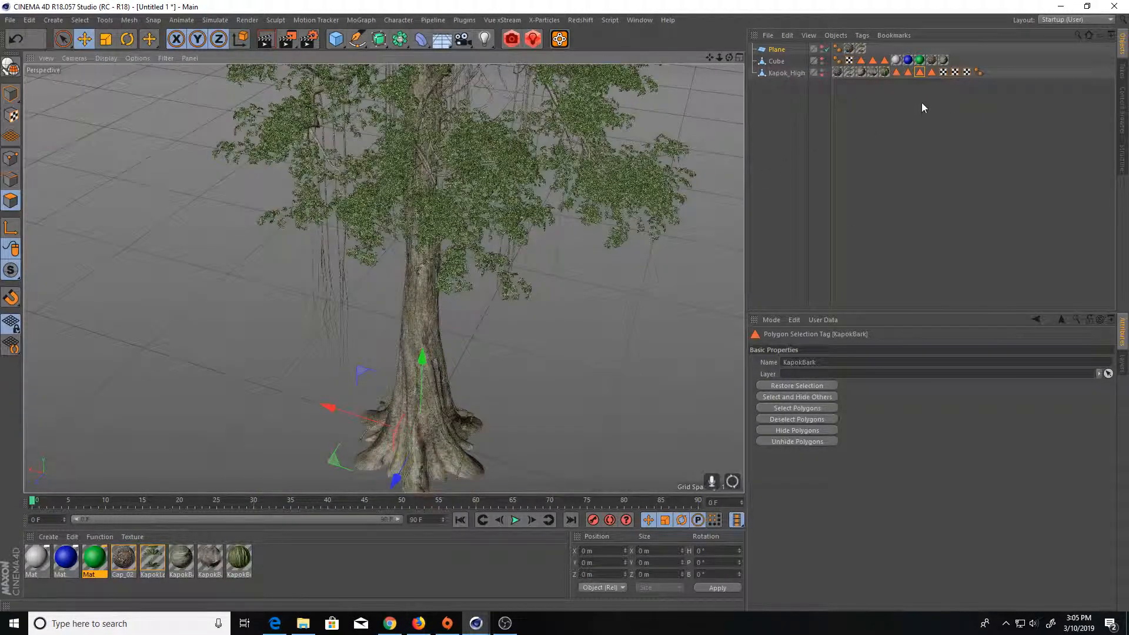
# Restore the KapokLeaf 1 polygon selection on the Kapok_High tree and check the selected foliage
pyautogui.click(909, 72)
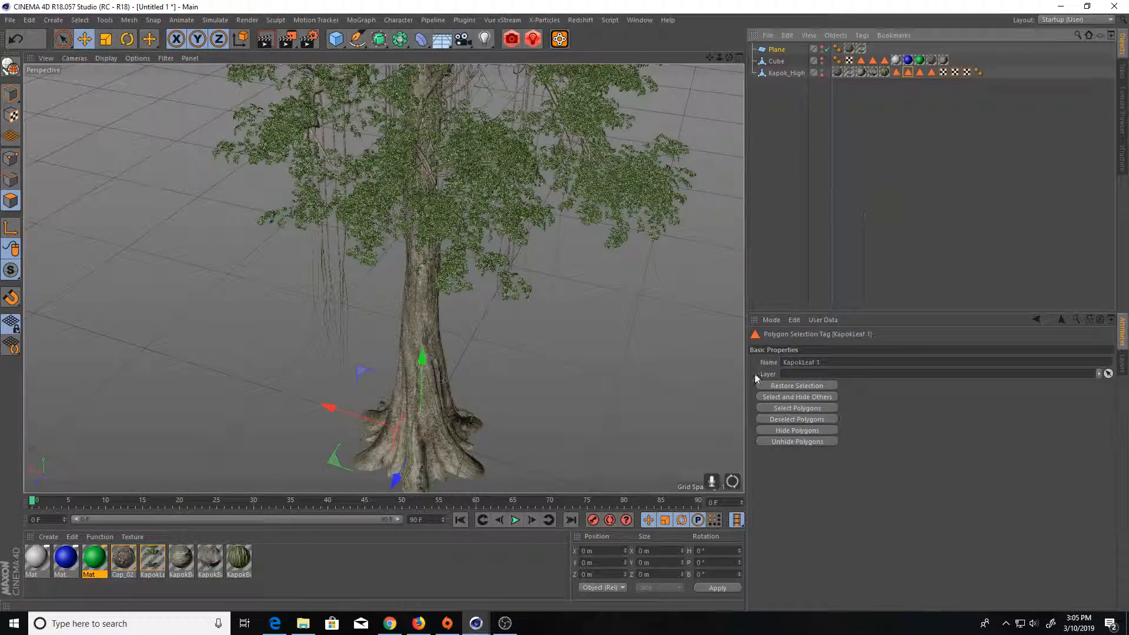
pyautogui.click(812, 386)
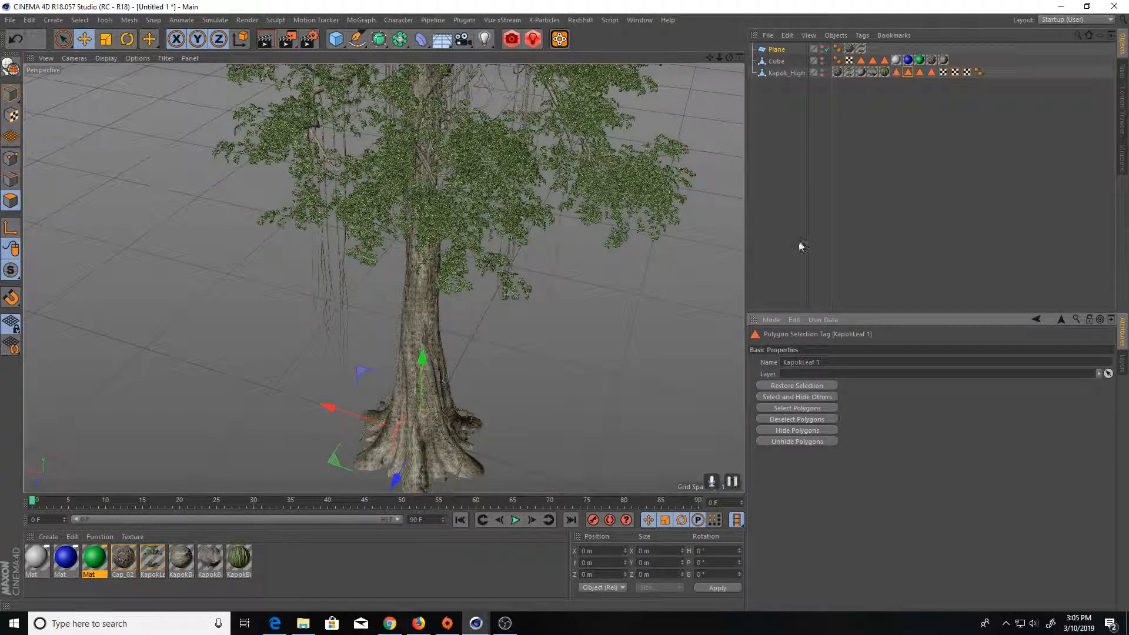
pyautogui.click(788, 76)
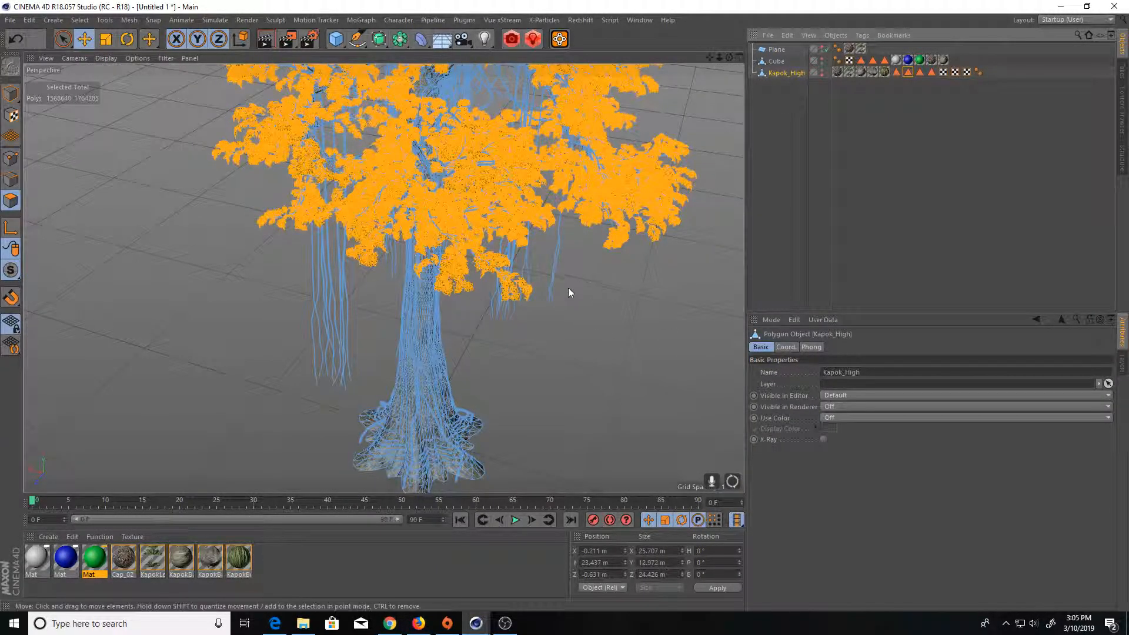
pyautogui.scroll(-3, 566, 287)
pyautogui.scroll(2, 433, 354)
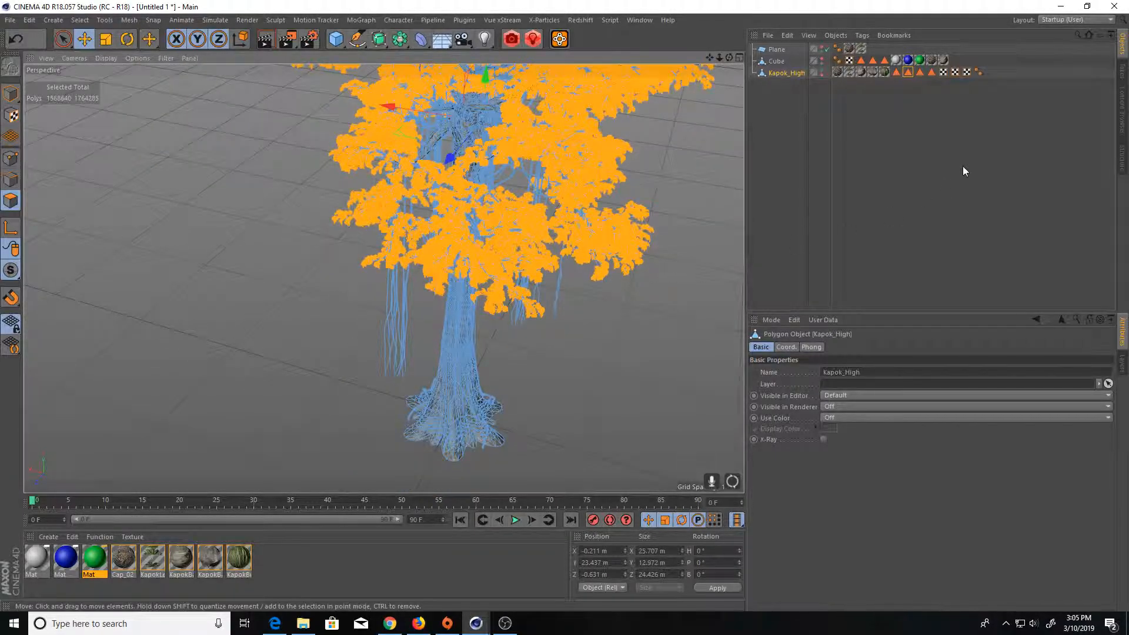
# Isolate the KapokLeaf 1 polygons by hiding all other polygons of the tree, and switch to Model mode
pyautogui.click(909, 71)
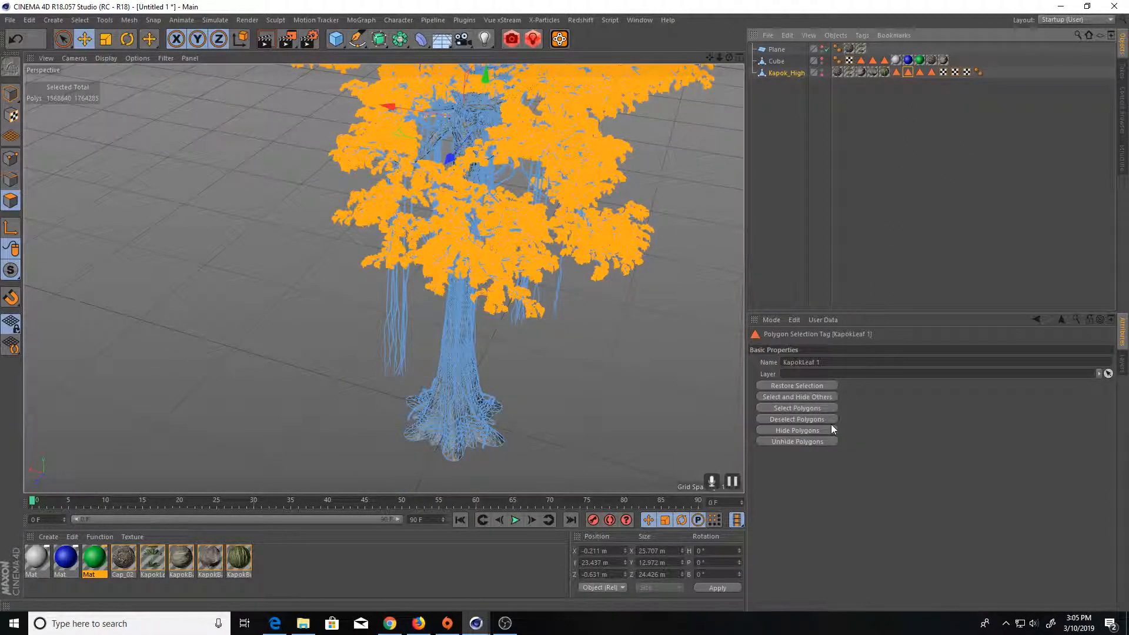
pyautogui.click(802, 397)
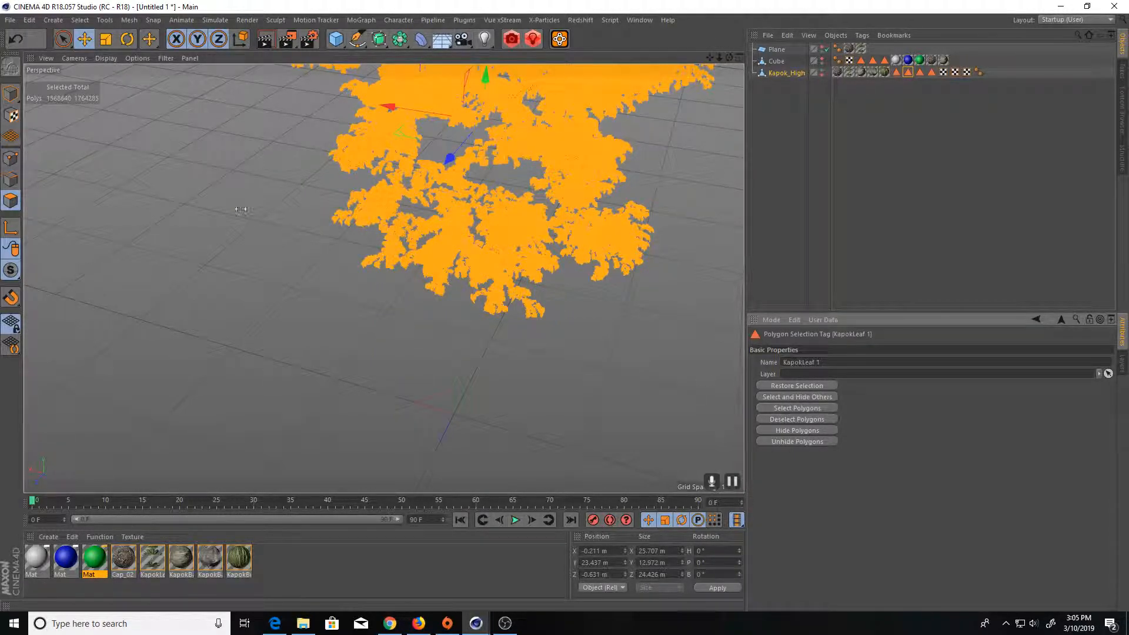
pyautogui.click(11, 94)
# Examine the isolated leaf polygons of the tree from several angles and distances
pyautogui.keyDown('alt'); pyautogui.moveTo(477, 166); pyautogui.dragTo(542, 159); pyautogui.keyUp('alt')
pyautogui.keyDown('alt'); pyautogui.moveTo(507, 199); pyautogui.dragTo(492, 339, button='middle'); pyautogui.keyUp('alt')
pyautogui.keyDown('alt'); pyautogui.moveTo(518, 335); pyautogui.dragTo(556, 334, button='right'); pyautogui.keyUp('alt')
pyautogui.keyDown('alt'); pyautogui.moveTo(556, 333); pyautogui.dragTo(484, 306, button='middle'); pyautogui.keyUp('alt')
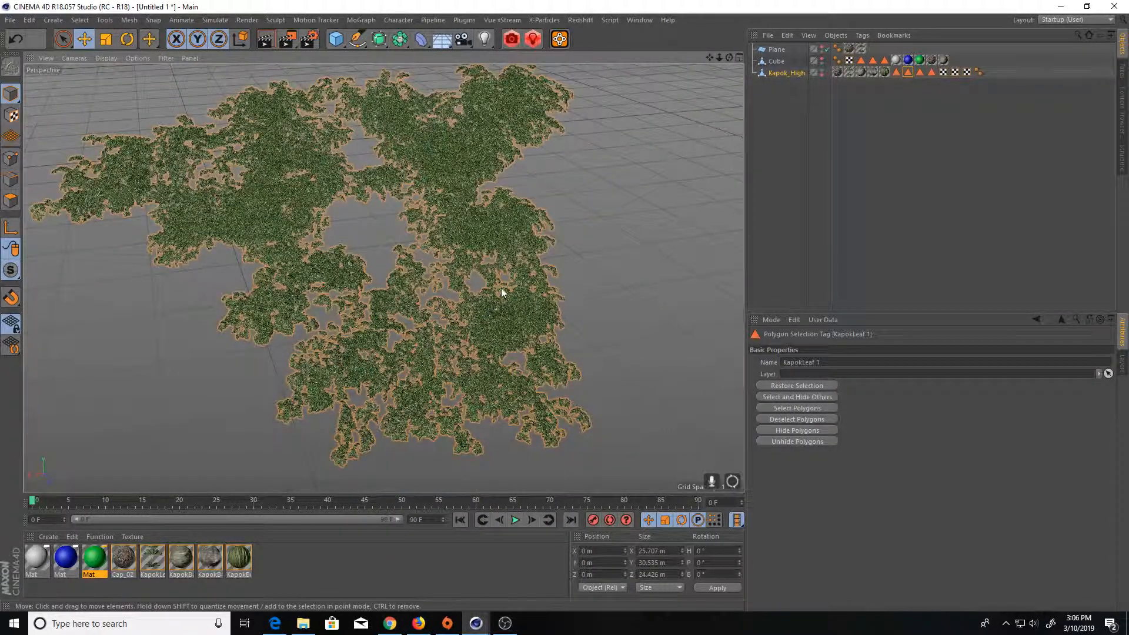
pyautogui.keyDown('alt'); pyautogui.moveTo(501, 290); pyautogui.dragTo(568, 261, button='right'); pyautogui.keyUp('alt')
pyautogui.moveTo(511, 271)
pyautogui.keyDown('alt'); pyautogui.mouseDown()
pyautogui.moveTo(420, 283)
pyautogui.moveTo(493, 195)
pyautogui.mouseUp(); pyautogui.keyUp('alt')
pyautogui.keyDown('alt'); pyautogui.moveTo(493, 195); pyautogui.dragTo(369, 348, button='middle'); pyautogui.keyUp('alt')
pyautogui.moveTo(385, 303)
pyautogui.keyDown('alt'); pyautogui.mouseDown()
pyautogui.moveTo(431, 301)
pyautogui.moveTo(412, 287)
pyautogui.moveTo(572, 284)
pyautogui.mouseUp(); pyautogui.keyUp('alt')
pyautogui.keyDown('alt'); pyautogui.moveTo(504, 290); pyautogui.dragTo(408, 313, button='right'); pyautogui.keyUp('alt')
pyautogui.moveTo(412, 312)
pyautogui.keyDown('alt'); pyautogui.mouseDown()
pyautogui.moveTo(463, 313)
pyautogui.moveTo(460, 292)
pyautogui.moveTo(414, 244)
pyautogui.moveTo(442, 225)
pyautogui.mouseUp(); pyautogui.keyUp('alt')
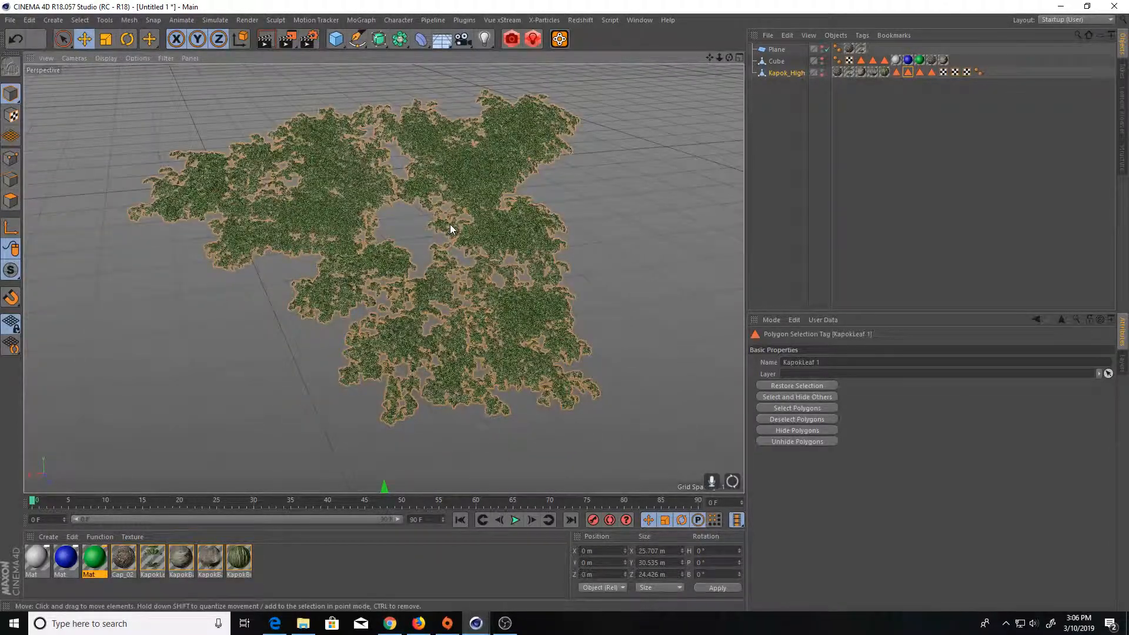